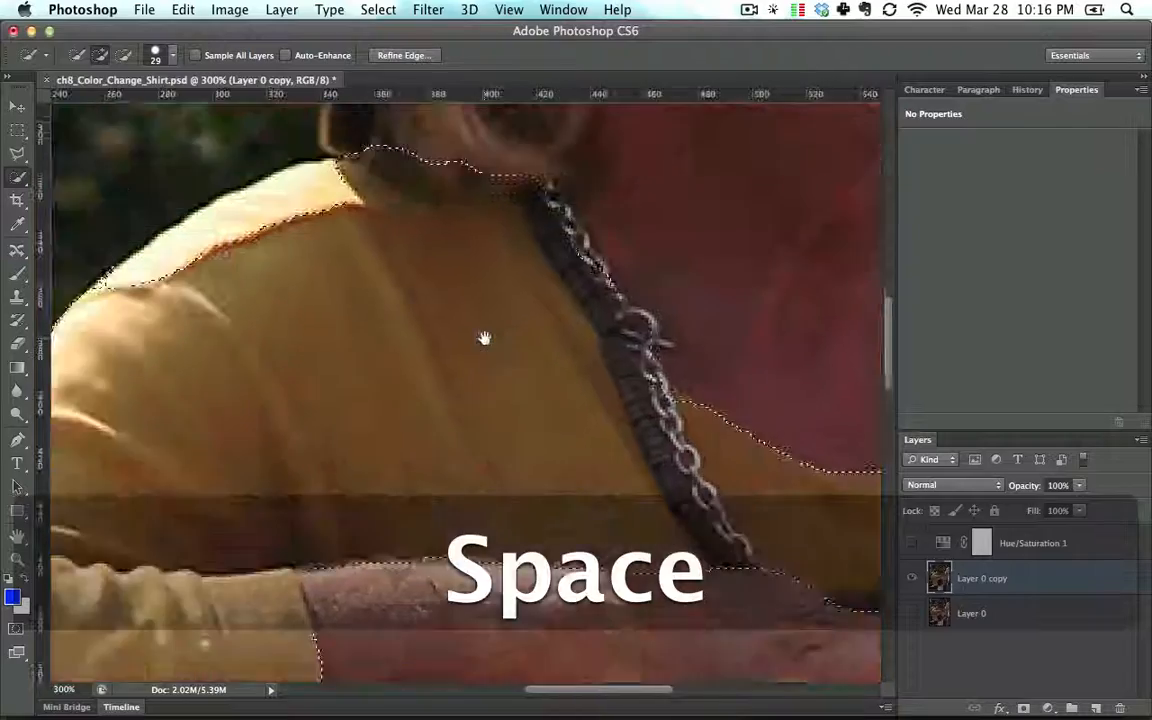
- Choose the Brush tool and target the layer mask of the Hue/Saturation 1 adjustment layer, keeping the shirt selection active
{"action": "key", "text": "super+minus"}
{"action": "key", "text": "super+minus"}
{"action": "key", "text": "super+minus"}
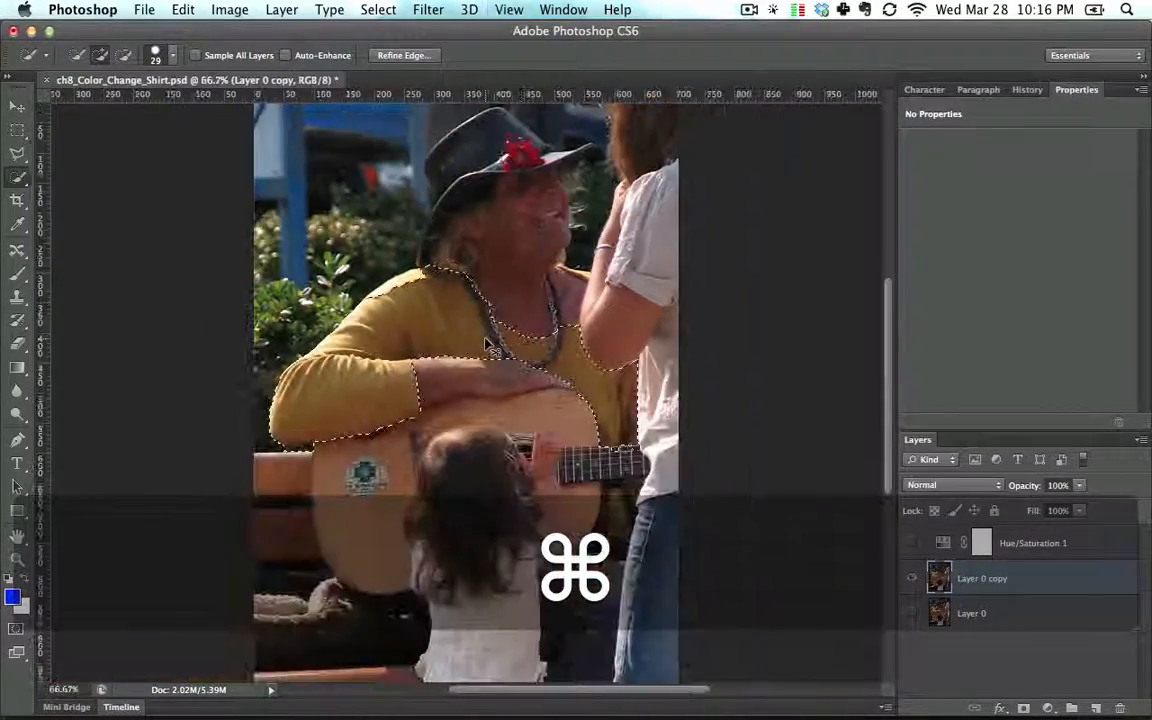
{"action": "key", "text": "super+equal"}
{"action": "key", "text": "space"}
{"action": "left_click_drag", "start_coordinate": [462, 293], "coordinate": [466, 314]}
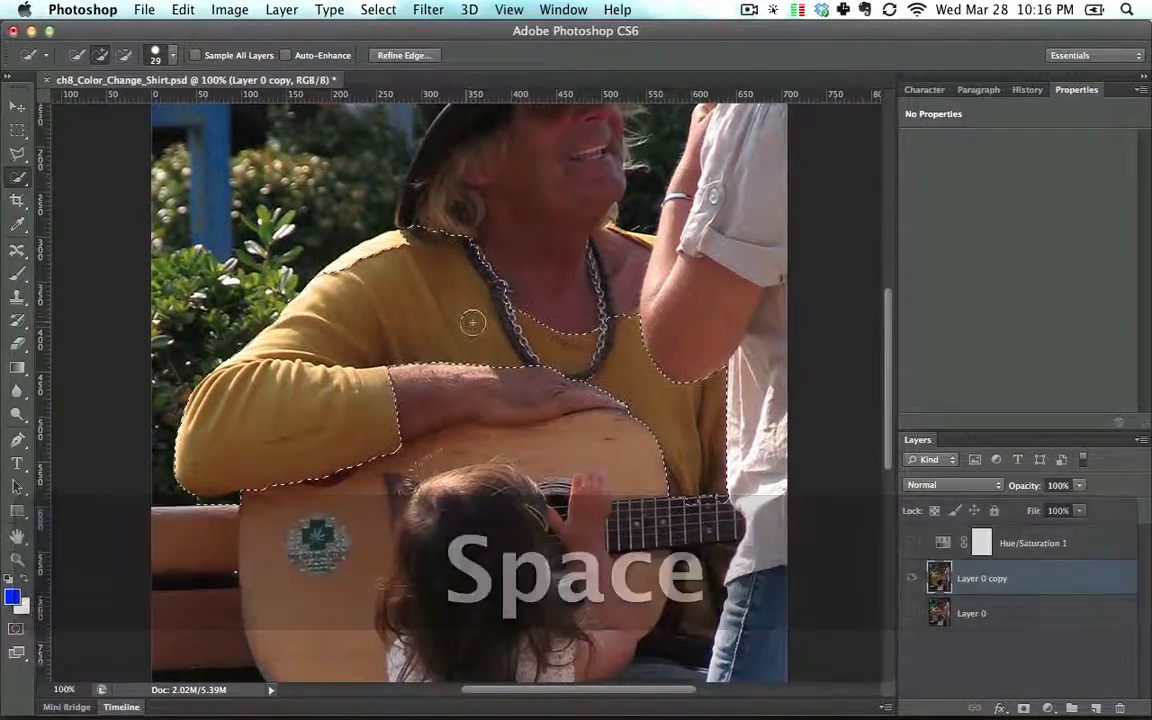
{"action": "left_click", "coordinate": [941, 543]}
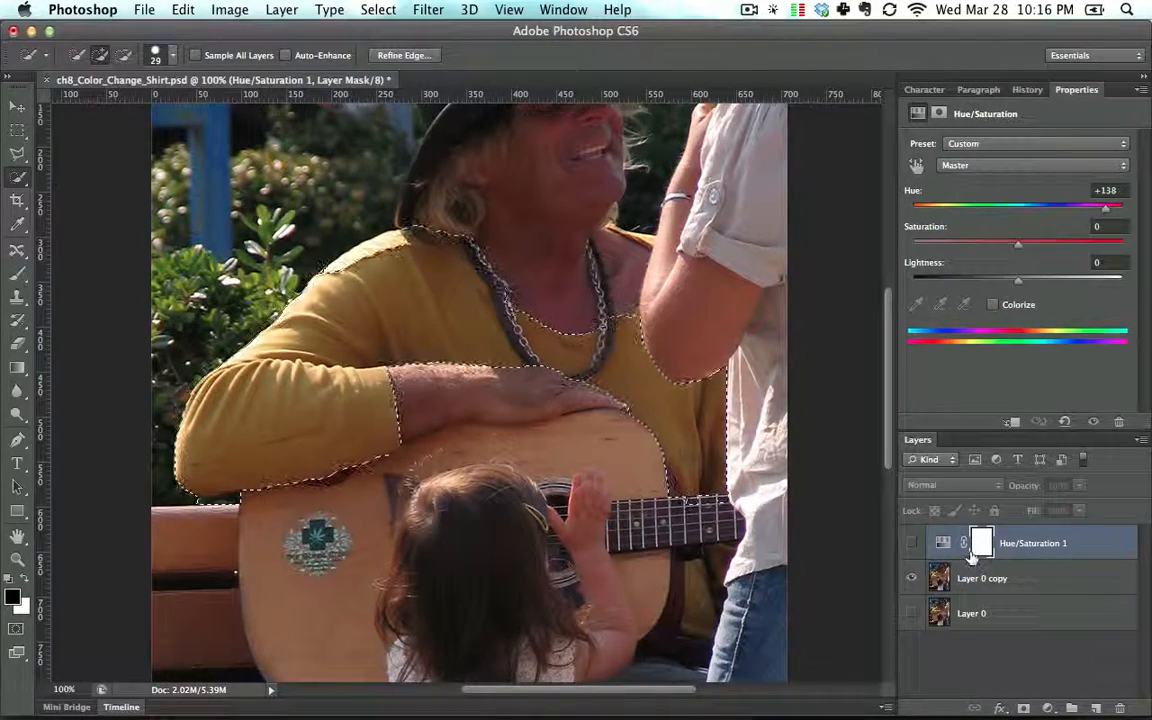
{"action": "left_click", "coordinate": [17, 272]}
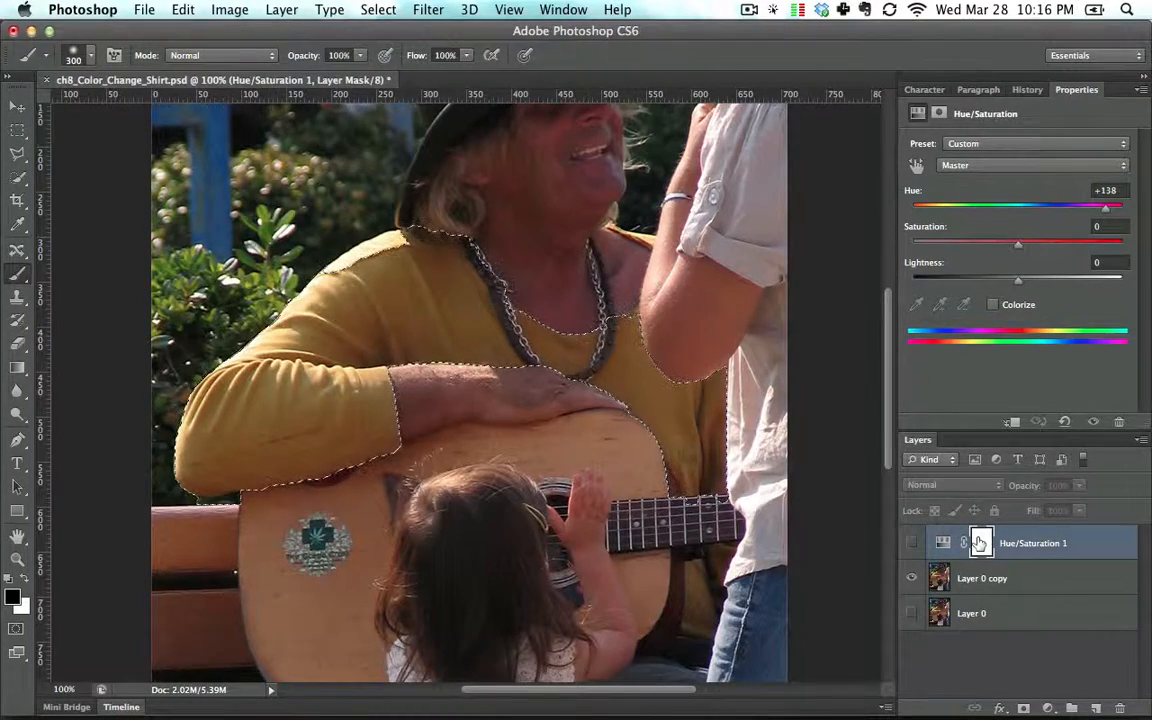
{"action": "left_click", "coordinate": [976, 543]}
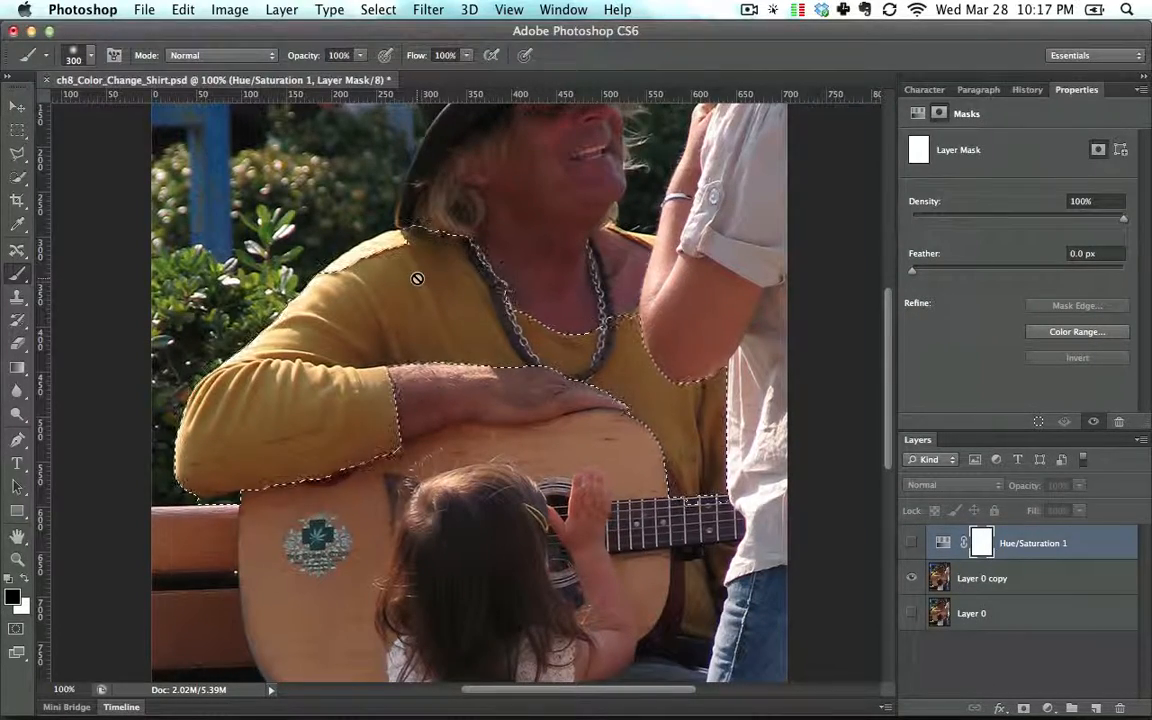
- Try to paint inside the shirt selection on the hidden adjustment's mask, and make the Hue/Saturation 1 layer visible
{"action": "left_click", "coordinate": [410, 311]}
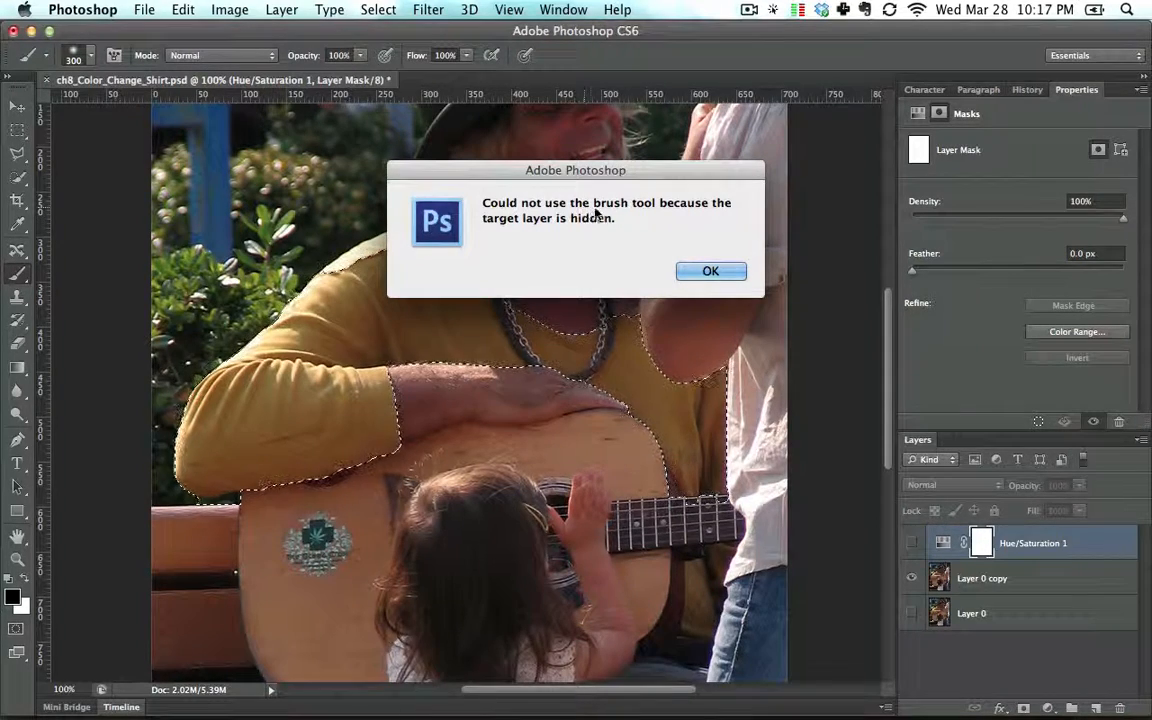
{"action": "left_click", "coordinate": [711, 272]}
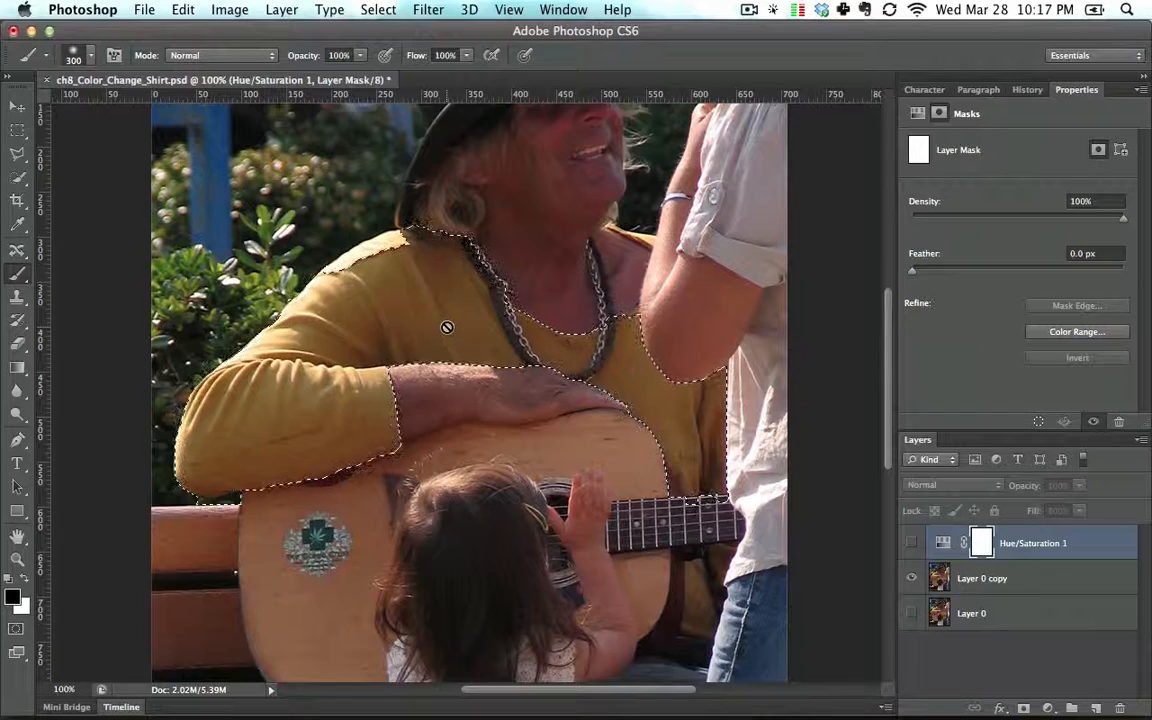
{"action": "left_click", "coordinate": [911, 543]}
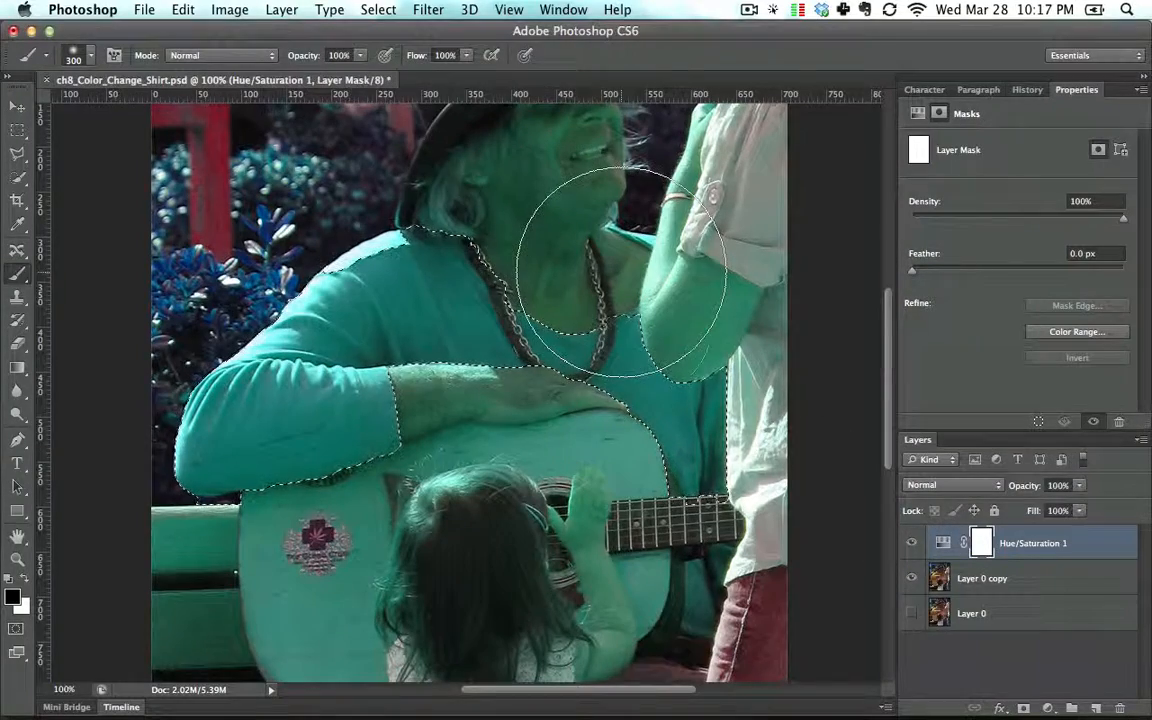
- Reduce the brush size to 54 px and paint the selected shirt area black on the Hue/Saturation 1 mask
{"action": "left_click", "coordinate": [91, 56]}
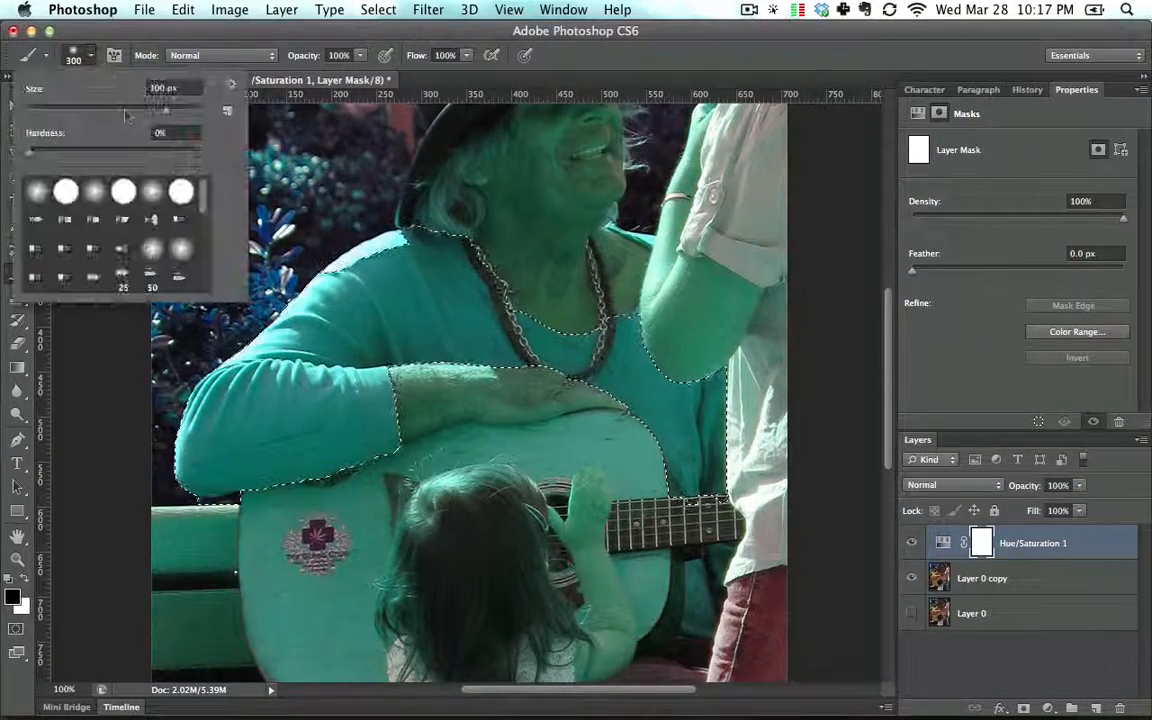
{"action": "left_click_drag", "start_coordinate": [115, 110], "coordinate": [75, 110]}
{"action": "left_click", "coordinate": [89, 58]}
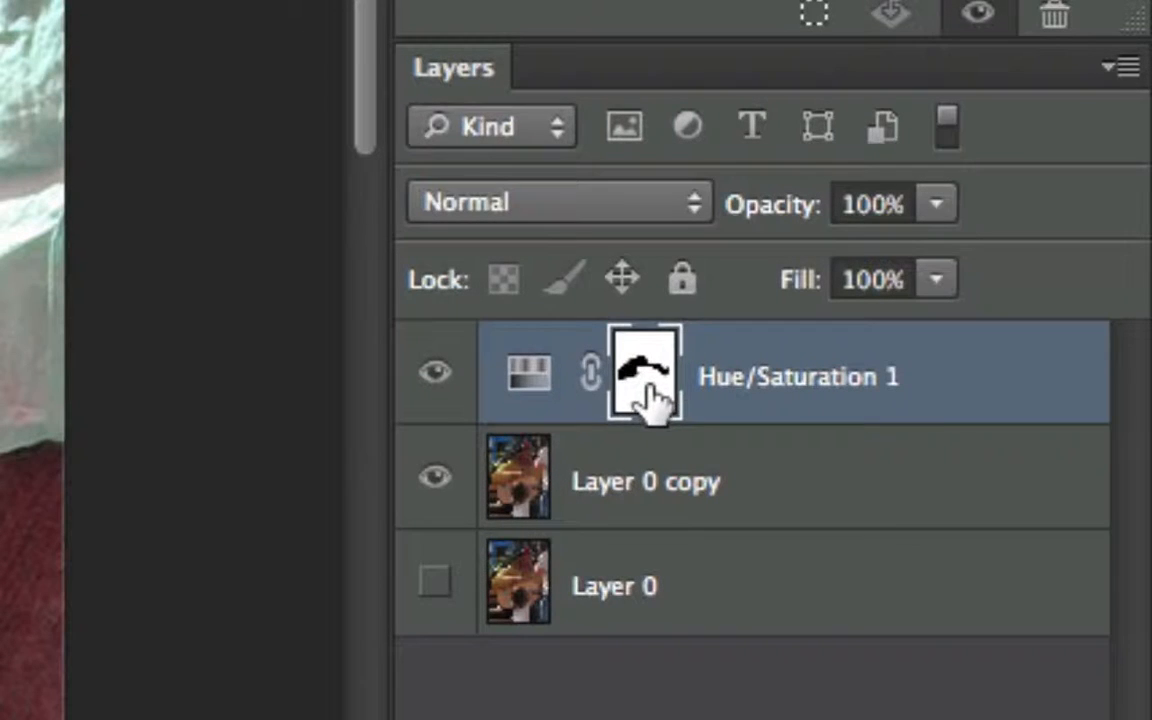
- Examine the Hue/Saturation 1 layer mask on its own, compare it with the normal image view, and target the mask again
{"action": "key", "text": "alt"}
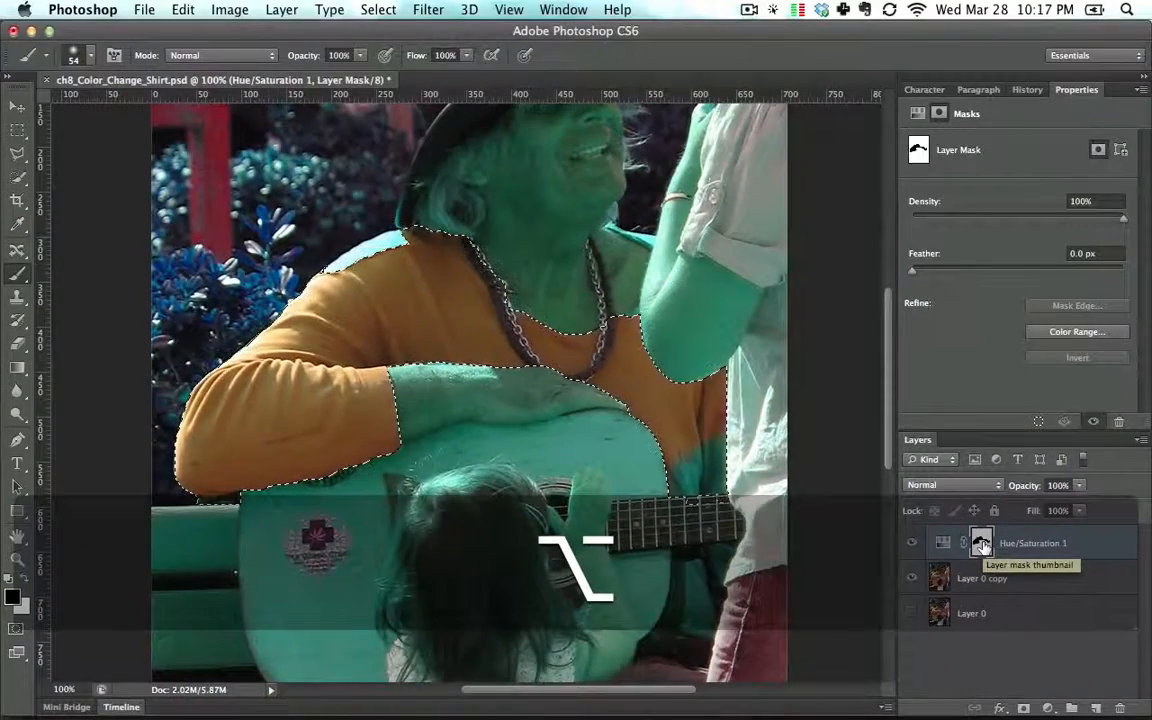
{"action": "left_click", "coordinate": [982, 545], "text": "alt"}
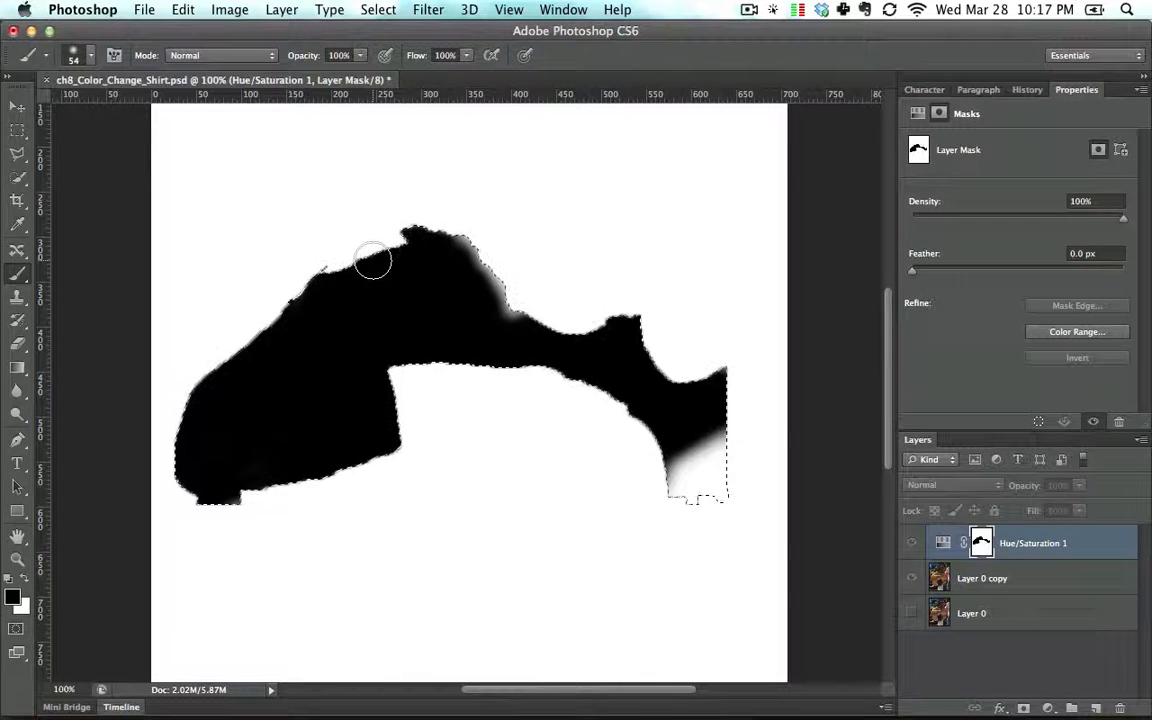
{"action": "left_click", "coordinate": [704, 380]}
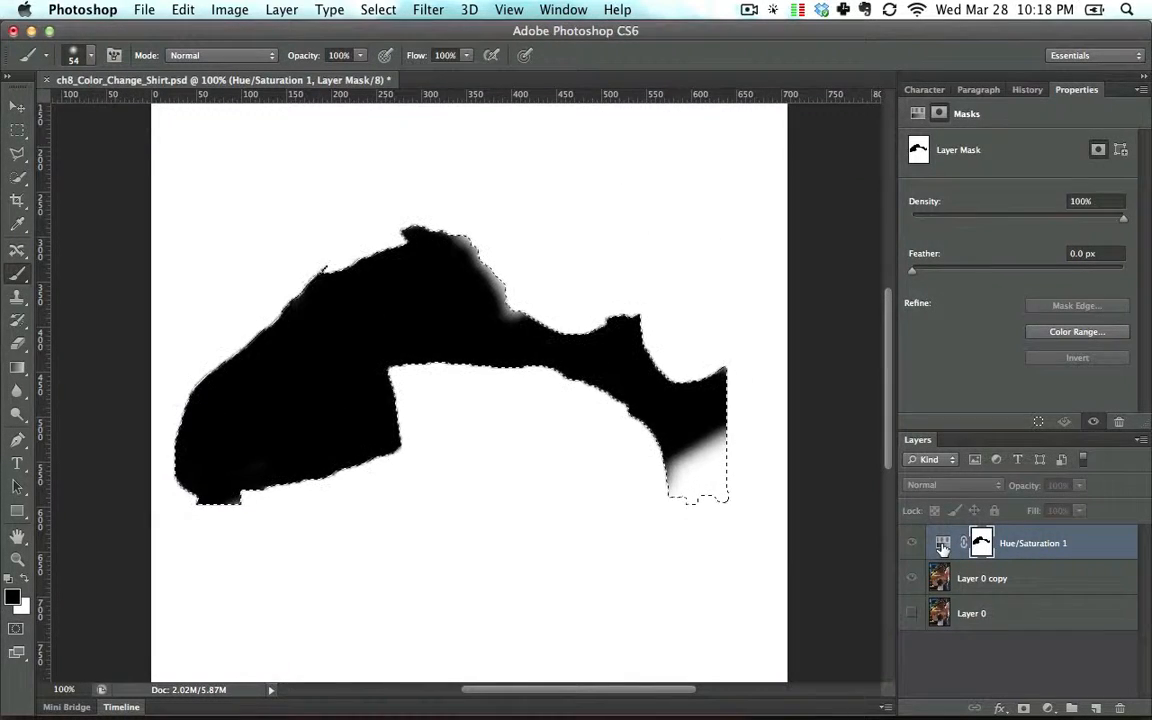
{"action": "left_click", "coordinate": [942, 545]}
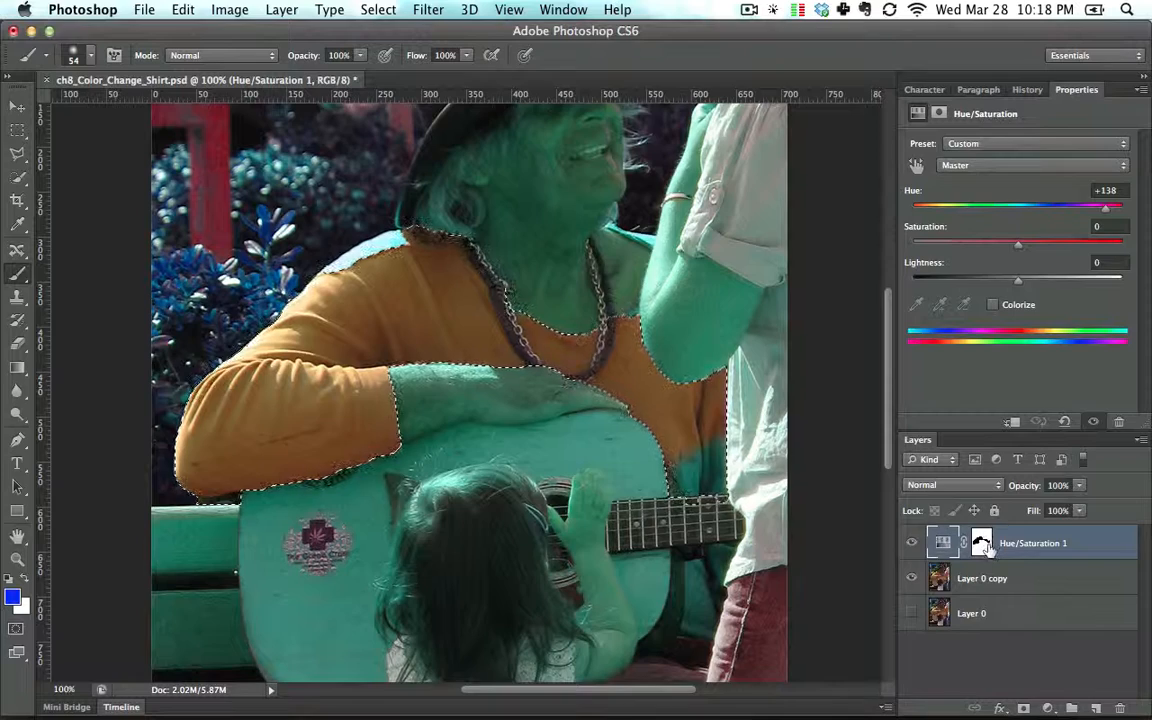
{"action": "left_click", "coordinate": [982, 545], "text": "alt"}
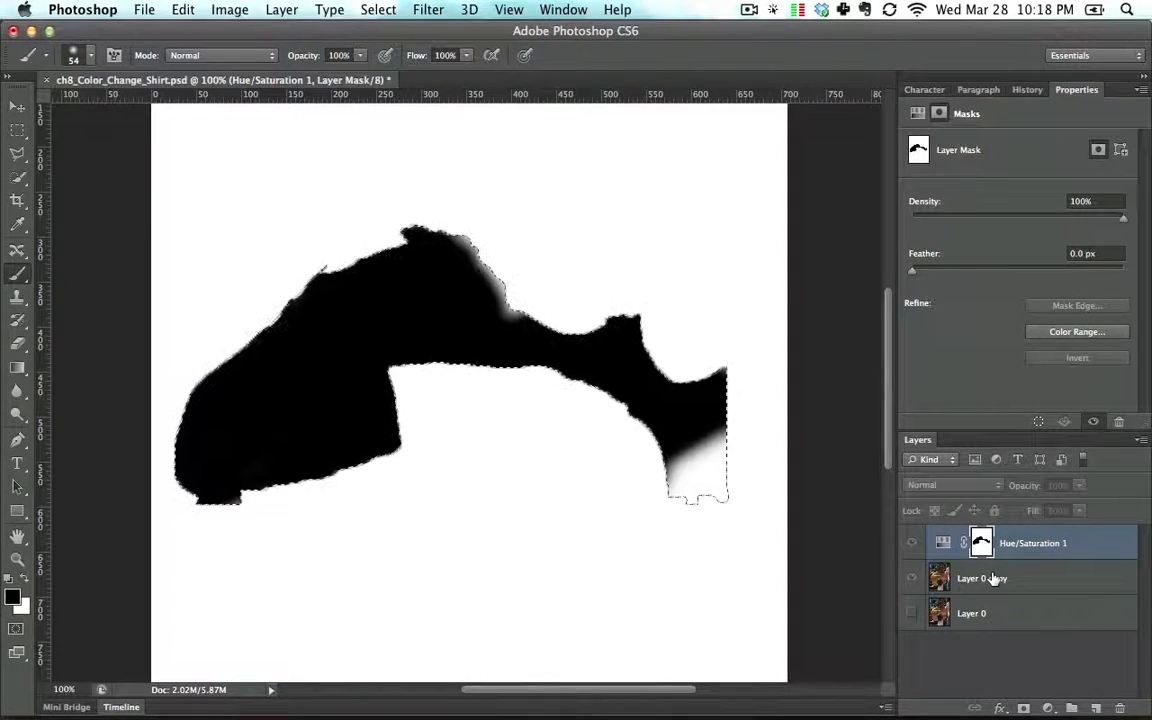
{"action": "left_click", "coordinate": [948, 549]}
{"action": "left_click", "coordinate": [981, 544]}
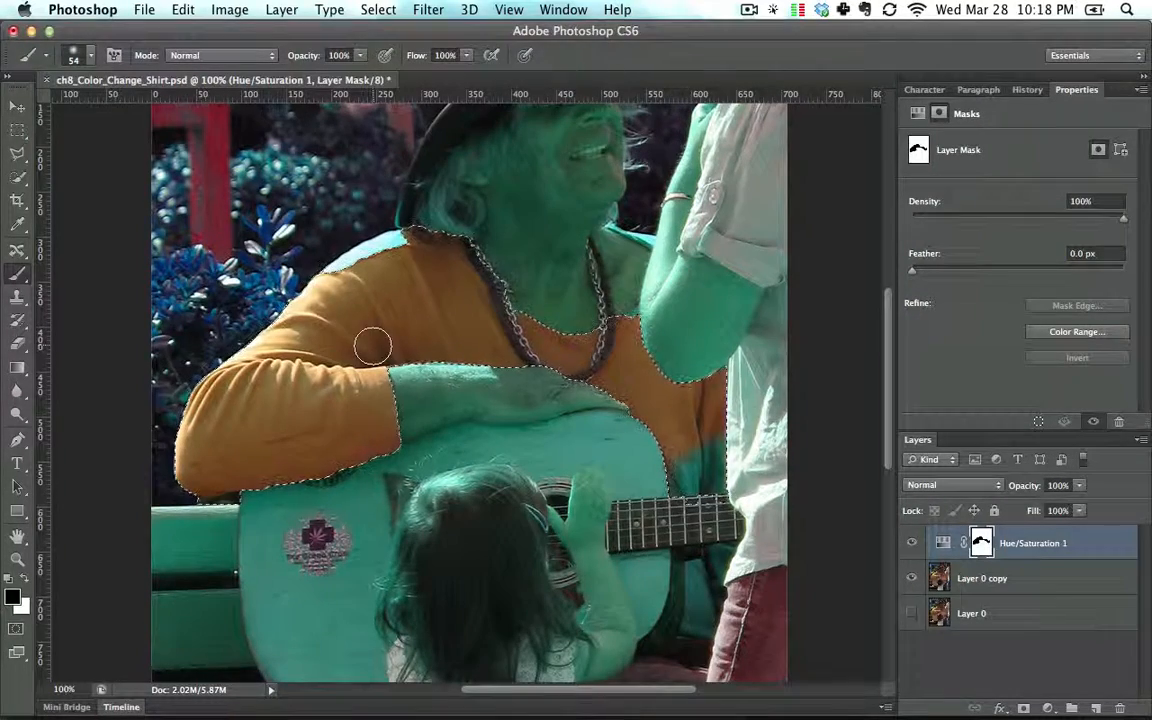
- Deselect the shirt selection and invert the Hue/Saturation 1 layer mask
{"action": "left_click", "coordinate": [380, 10]}
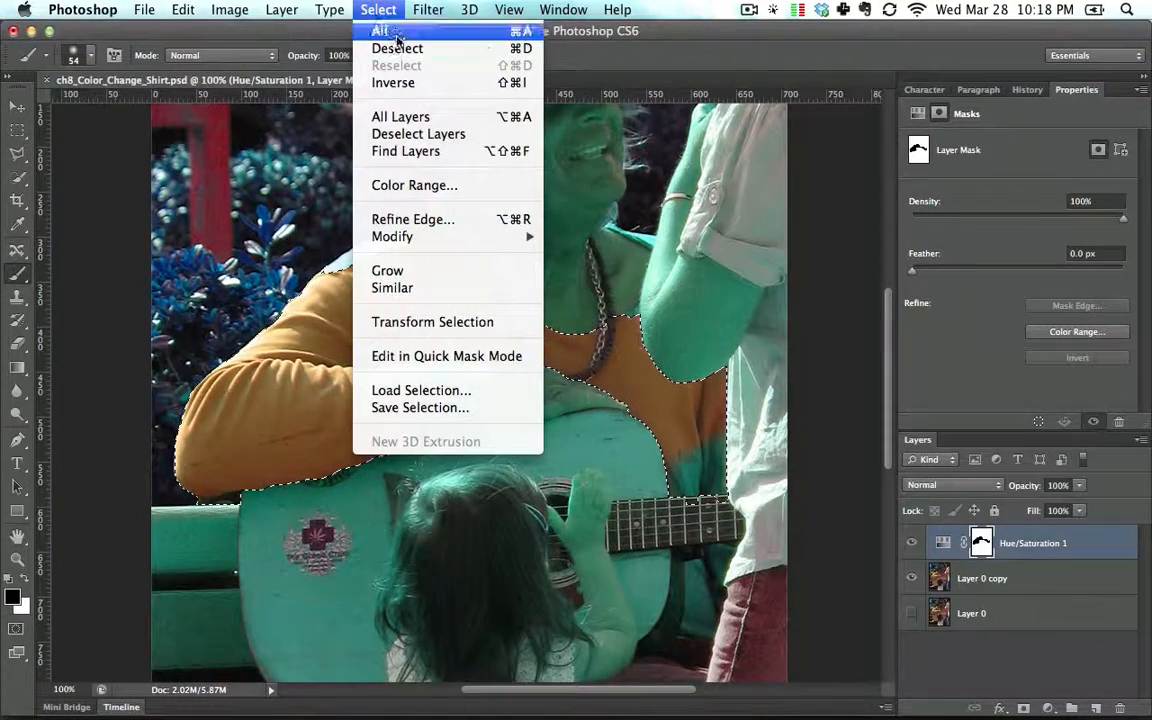
{"action": "left_click", "coordinate": [395, 48]}
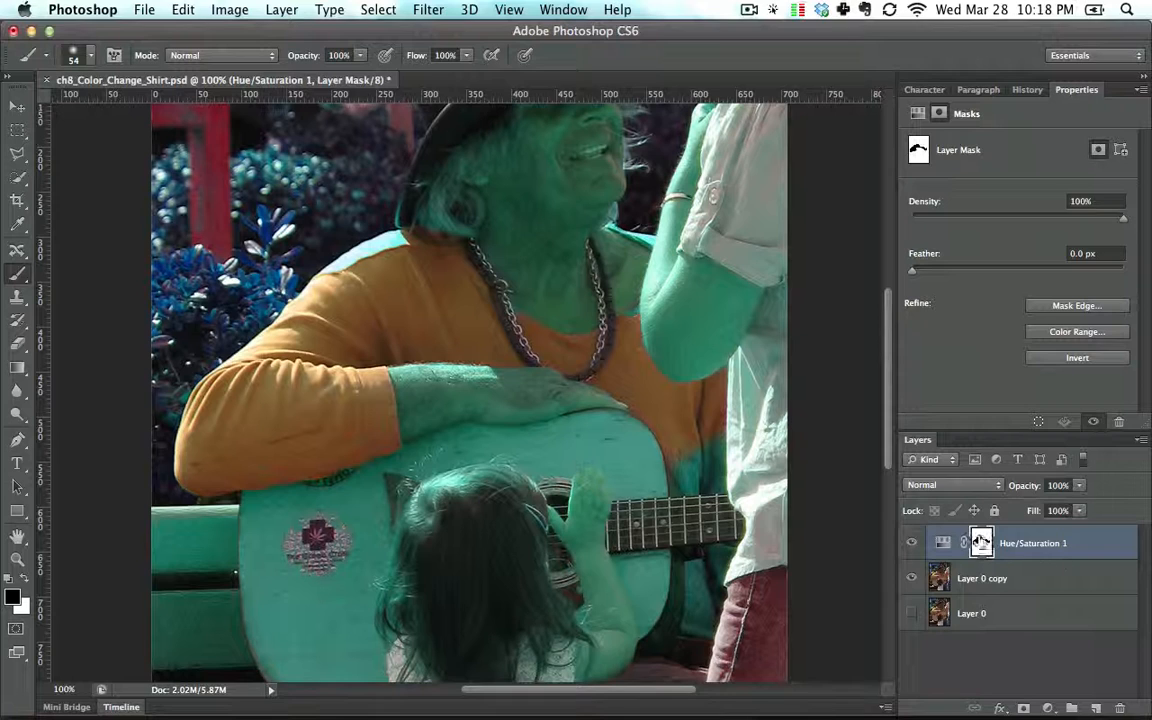
{"action": "left_click", "coordinate": [1078, 358]}
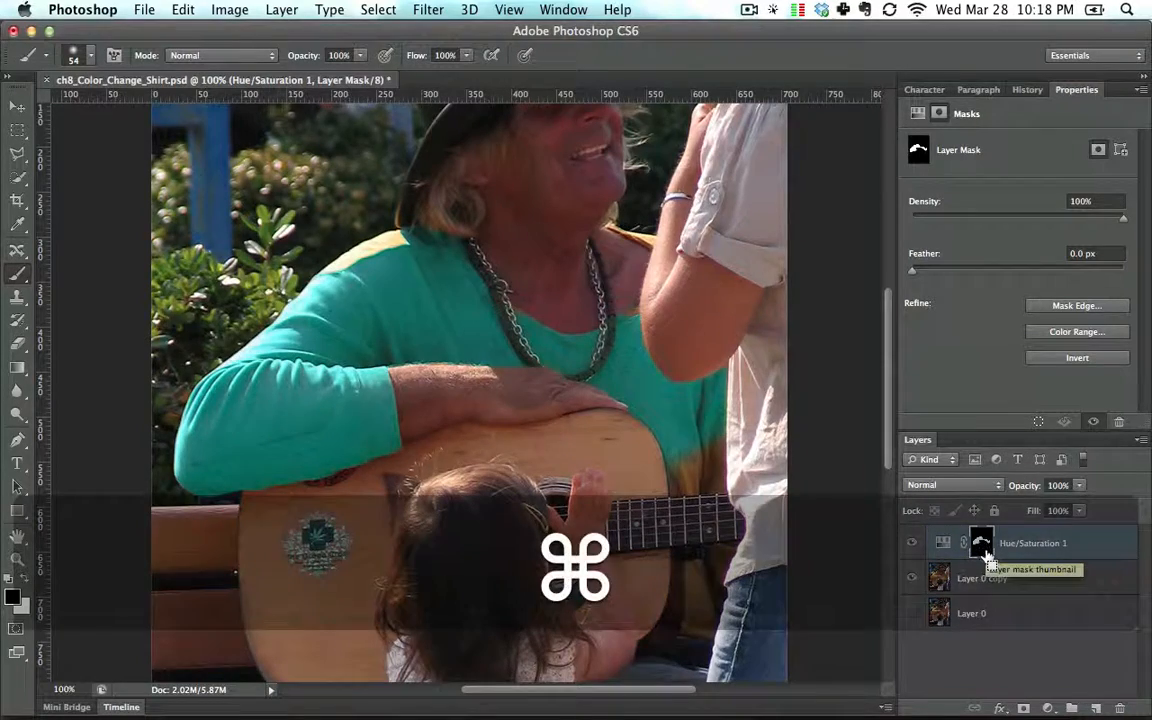
- Undo the mask inversion and set the layer thumbnails to the largest size
{"action": "key", "text": "super+z"}
{"action": "left_click", "coordinate": [1140, 441]}
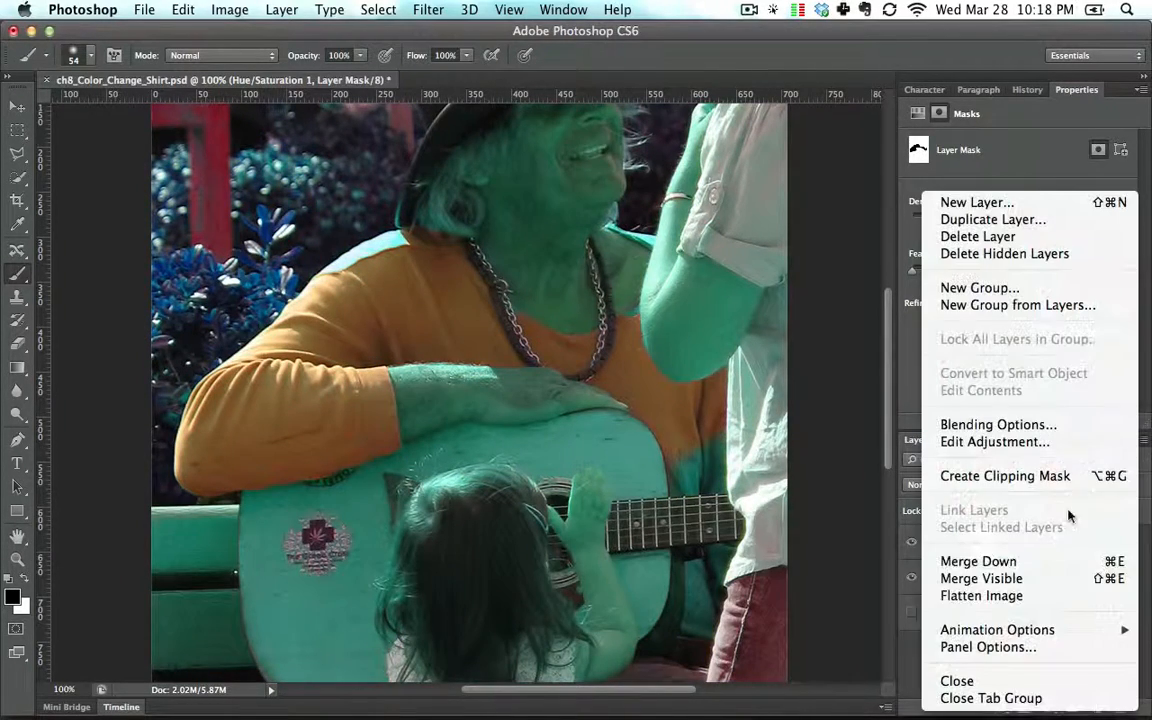
{"action": "left_click", "coordinate": [1040, 646]}
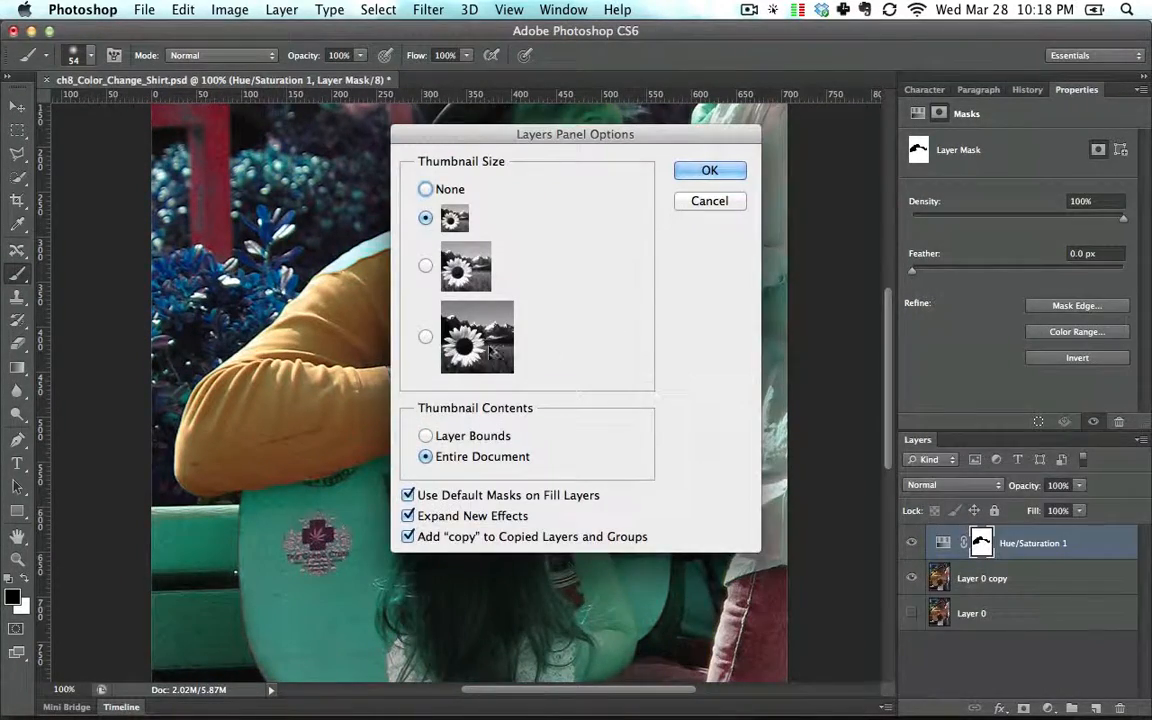
{"action": "left_click", "coordinate": [426, 336]}
{"action": "left_click", "coordinate": [712, 170]}
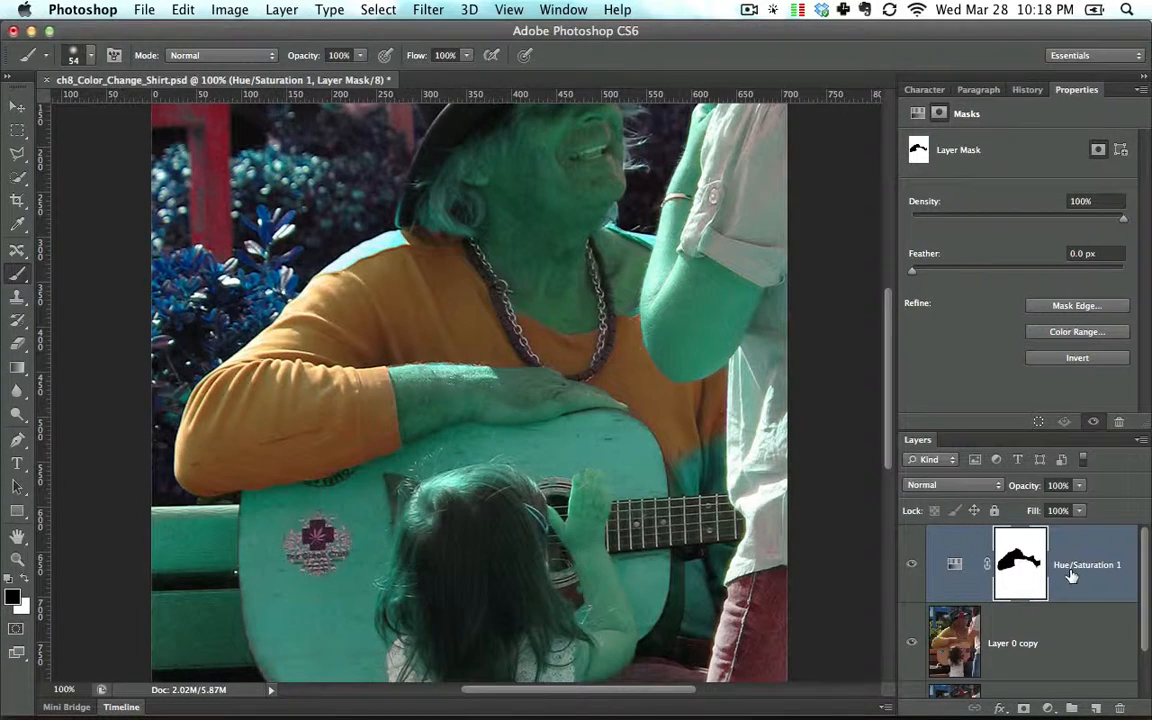
- Restore the mask inversion and toggle it off and on again, leaving the color change on the shirt only
{"action": "key", "text": "super+z"}
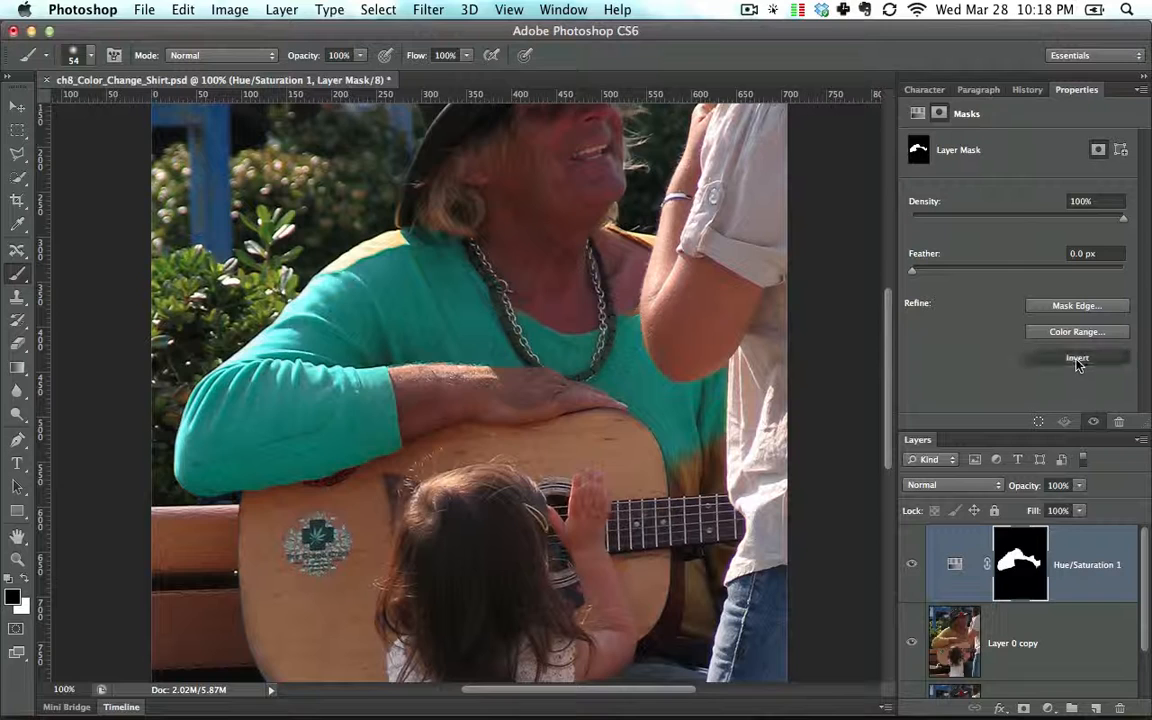
{"action": "left_click", "coordinate": [1078, 362]}
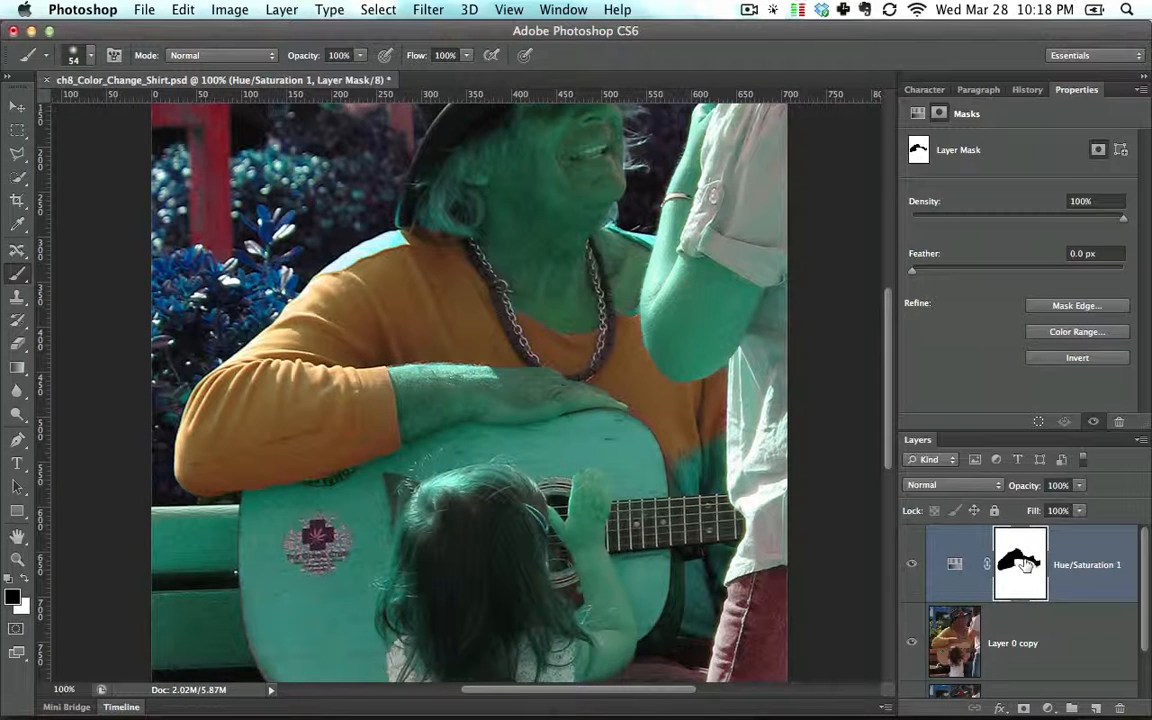
{"action": "left_click", "coordinate": [1067, 360]}
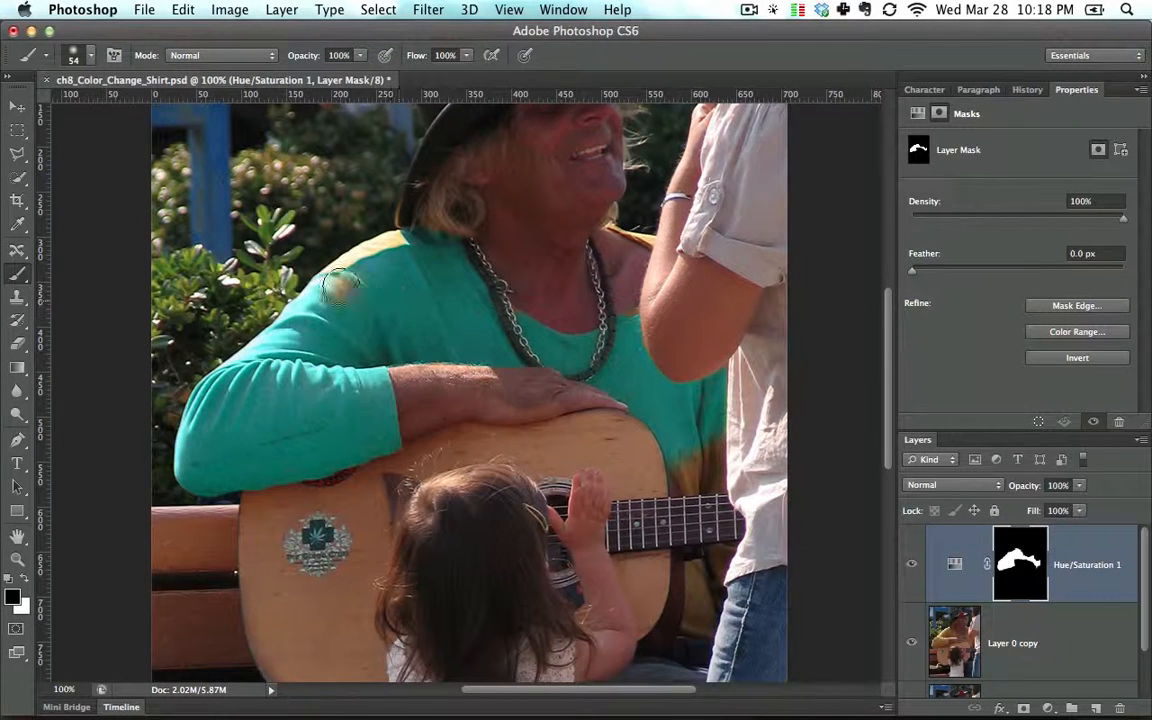
- Try painting black over the shoulder and upper sleeve on the mask, and undo the painting
{"action": "left_click_drag", "start_coordinate": [341, 286], "coordinate": [406, 254]}
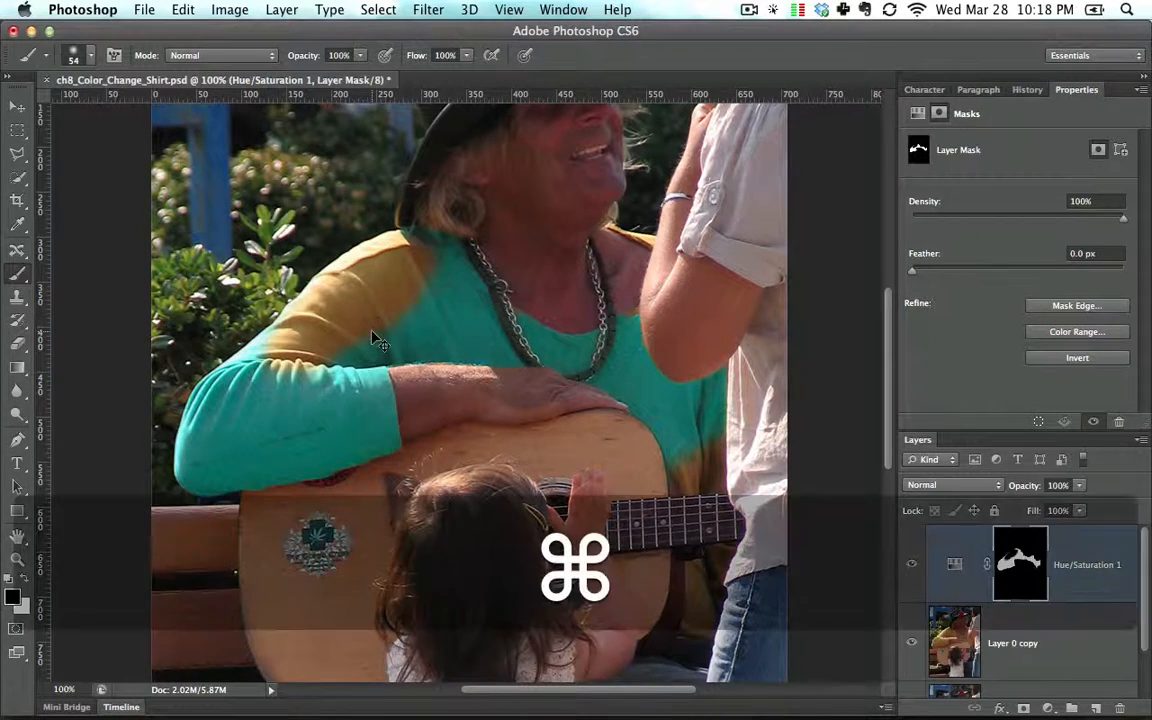
{"action": "key", "text": "super+z"}
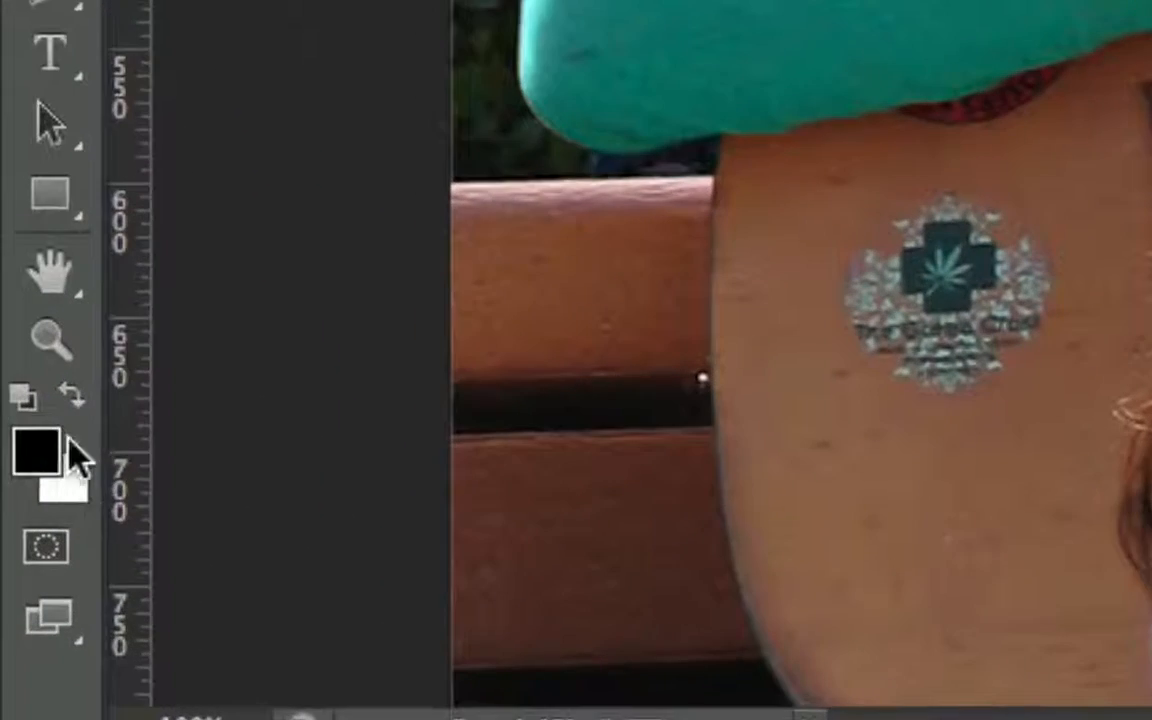
- Switch the foreground color to white and paint the remaining yellow shirt areas at the shoulders and around the guitar neck into the mask
{"action": "left_click", "coordinate": [73, 397]}
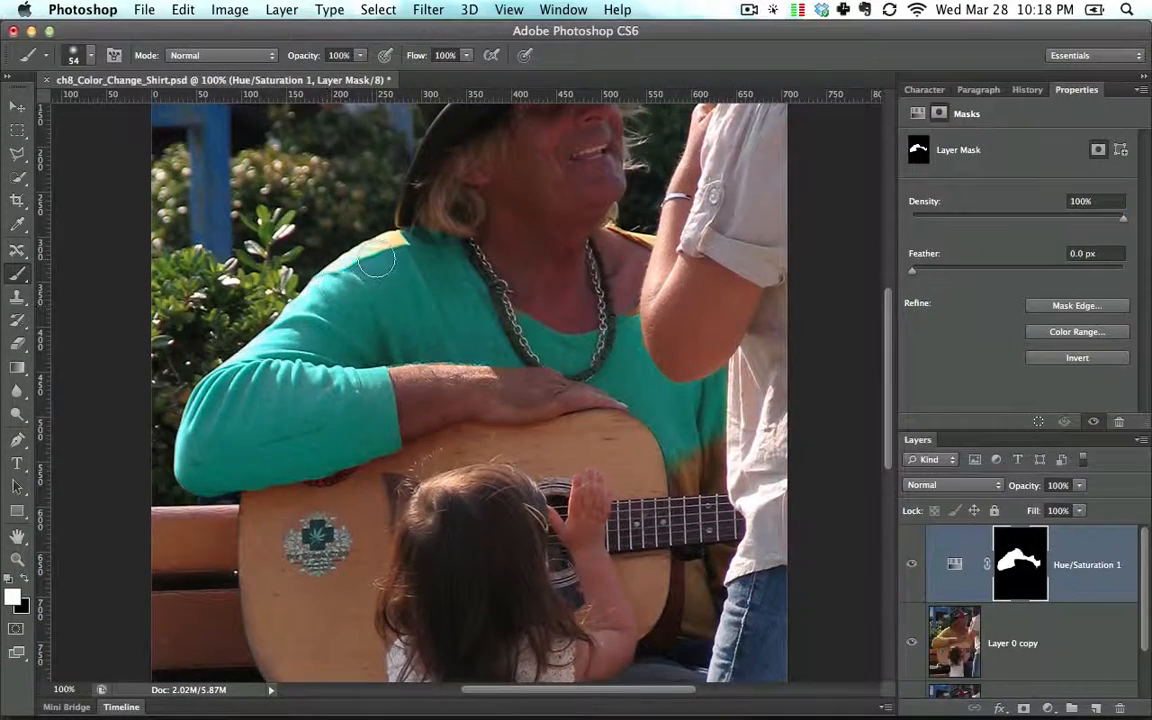
{"action": "left_click_drag", "start_coordinate": [380, 262], "coordinate": [350, 234]}
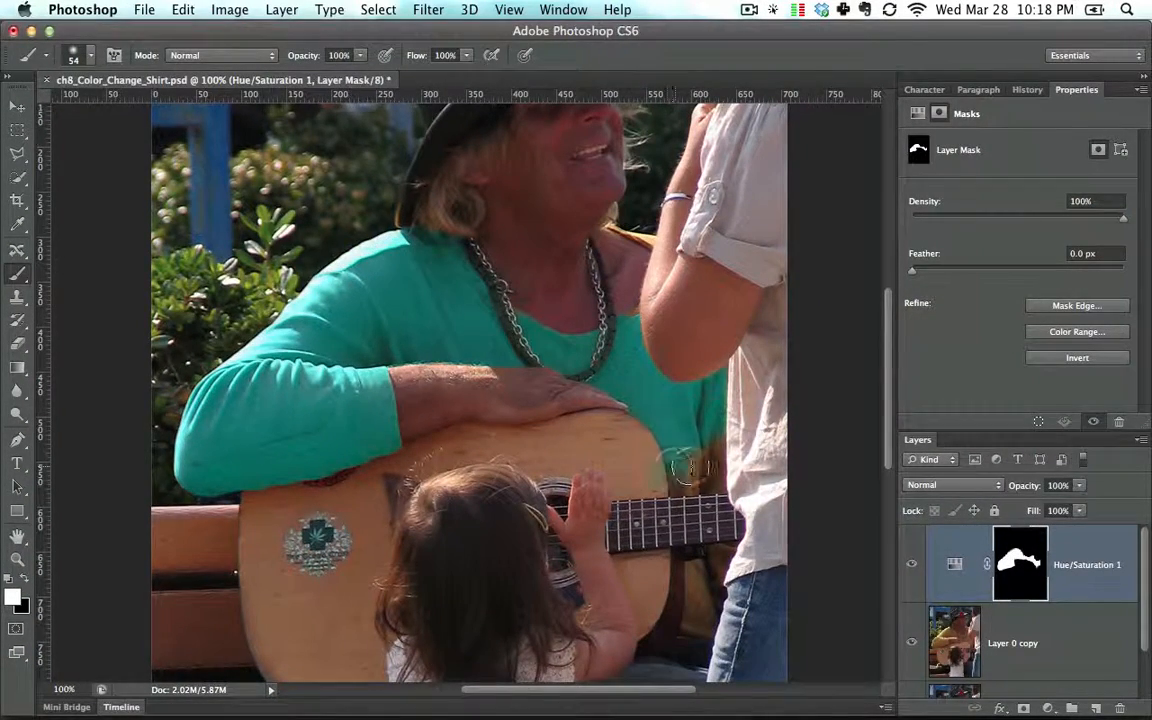
{"action": "mouse_move", "coordinate": [688, 465]}
{"action": "left_mouse_down"}
{"action": "mouse_move", "coordinate": [625, 430]}
{"action": "mouse_move", "coordinate": [645, 420]}
{"action": "mouse_move", "coordinate": [625, 445]}
{"action": "mouse_move", "coordinate": [712, 565]}
{"action": "mouse_move", "coordinate": [695, 625]}
{"action": "mouse_move", "coordinate": [687, 617]}
{"action": "mouse_move", "coordinate": [702, 607]}
{"action": "left_mouse_up"}
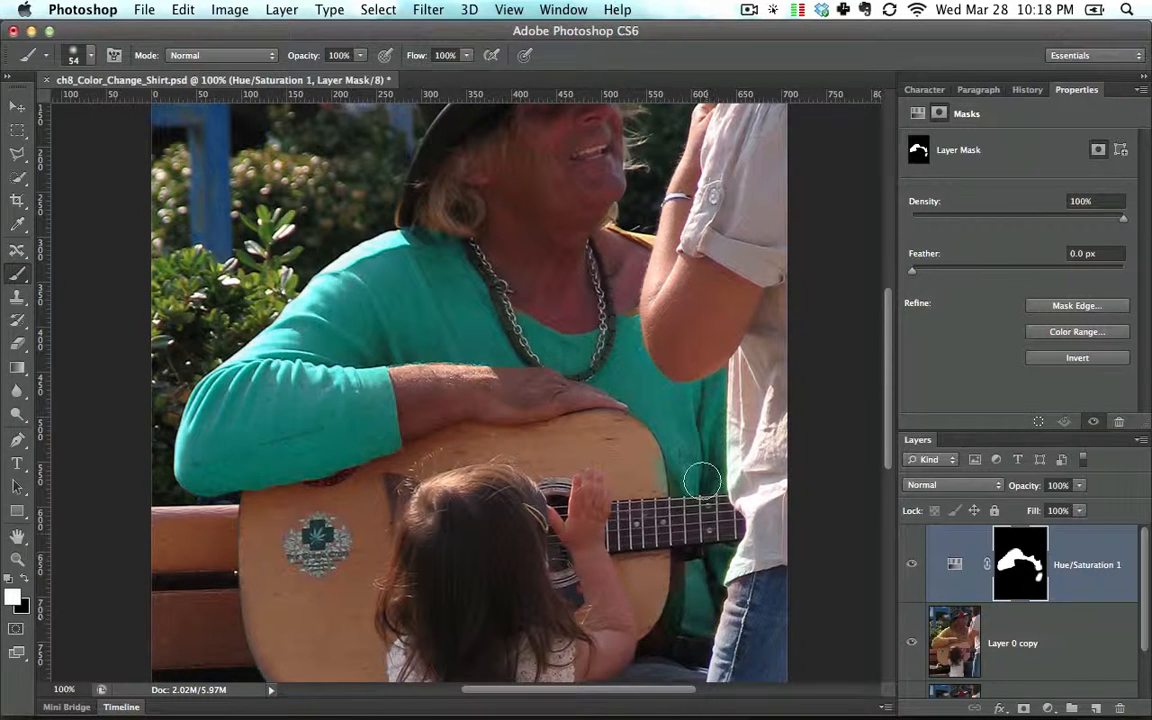
{"action": "mouse_move", "coordinate": [659, 228]}
{"action": "left_mouse_down"}
{"action": "mouse_move", "coordinate": [628, 237]}
{"action": "mouse_move", "coordinate": [641, 299]}
{"action": "mouse_move", "coordinate": [624, 368]}
{"action": "mouse_move", "coordinate": [630, 354]}
{"action": "mouse_move", "coordinate": [322, 440]}
{"action": "mouse_move", "coordinate": [410, 381]}
{"action": "mouse_move", "coordinate": [567, 334]}
{"action": "mouse_move", "coordinate": [684, 431]}
{"action": "left_mouse_up"}
- Inspect the painted mask on its own and in the image for overspill around the collar, arm and guitar, keeping the mask targeted
{"action": "key", "text": "super+equal"}
{"action": "key", "text": "super+equal"}
{"action": "key", "text": "space"}
{"action": "left_click", "coordinate": [1019, 560], "text": "alt"}
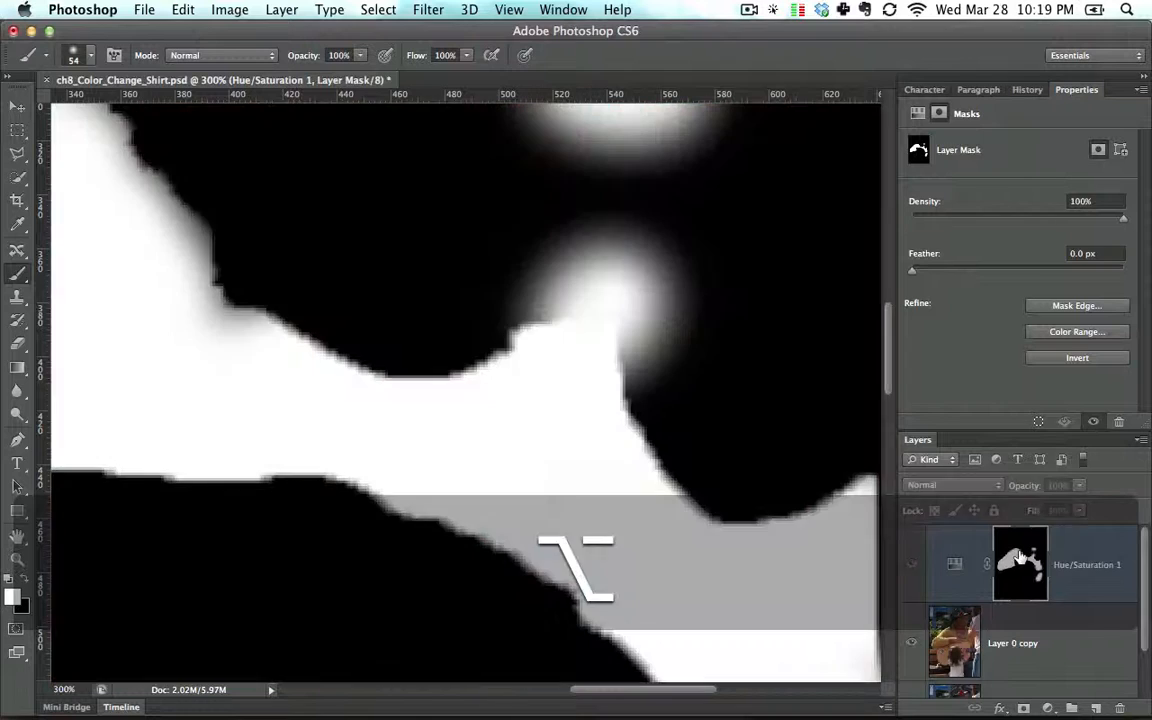
{"action": "key", "text": "super+minus"}
{"action": "key", "text": "super+minus"}
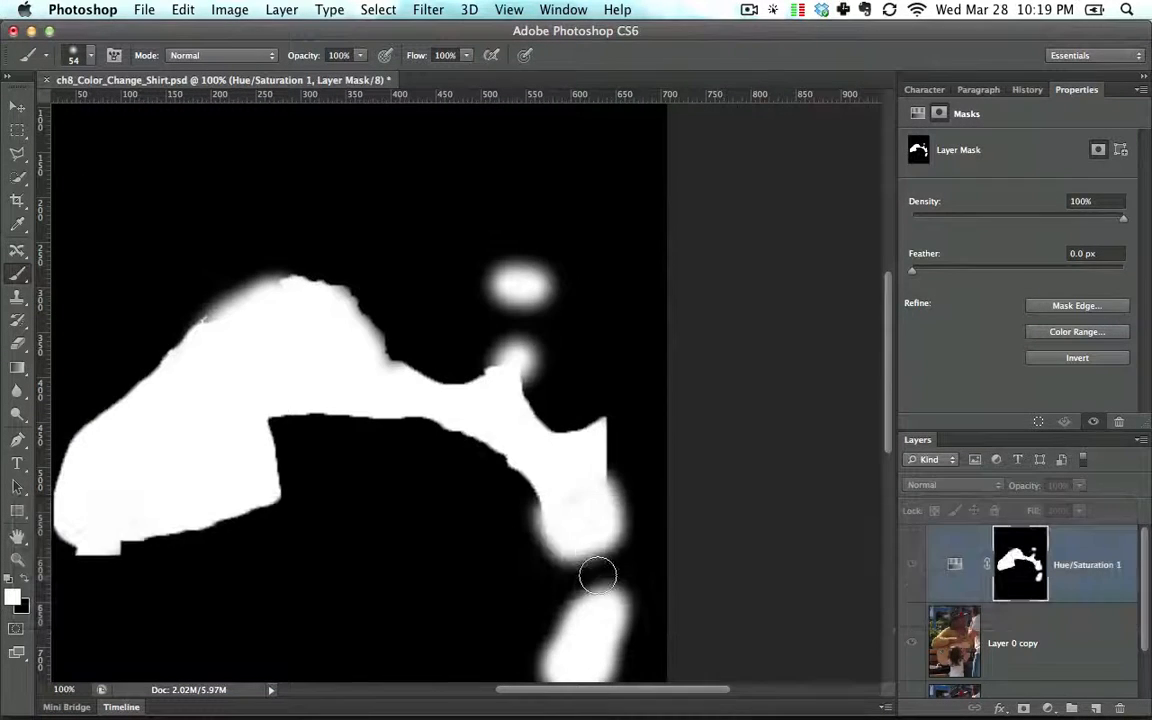
{"action": "left_click", "coordinate": [955, 566]}
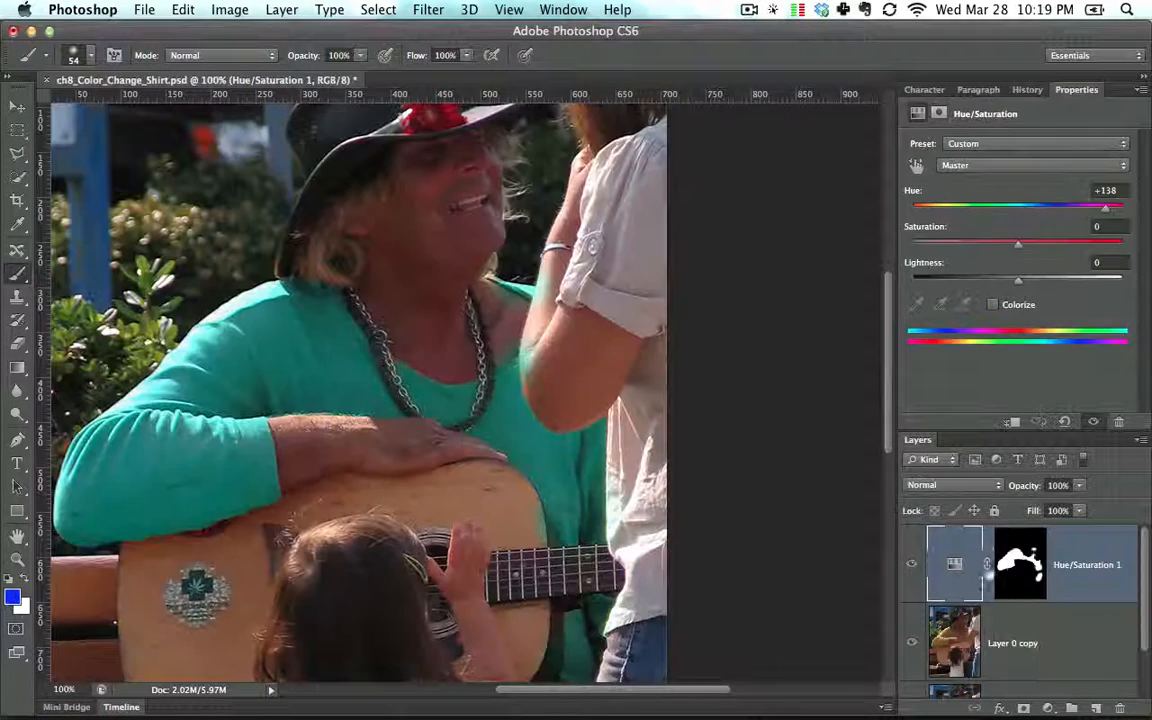
{"action": "left_click", "coordinate": [1014, 568]}
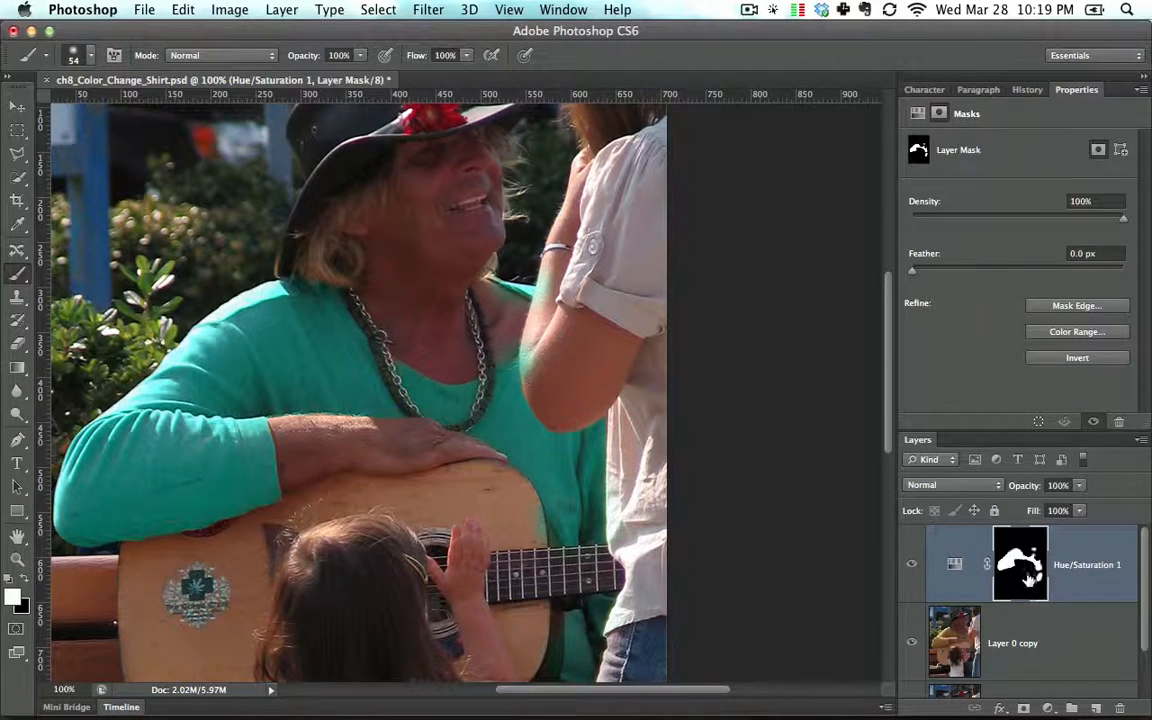
{"action": "key", "text": "super+equal"}
{"action": "key", "text": "super+equal"}
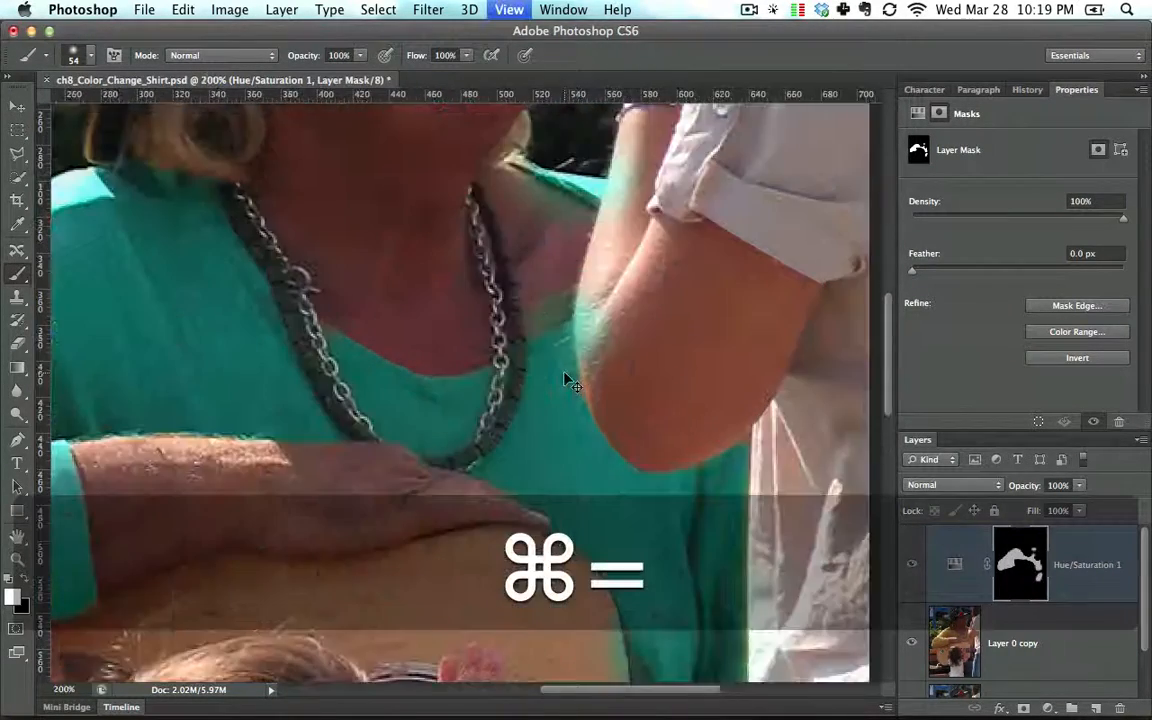
- Outline the teal-tinted skin between the necklace and the raised arm with a polygonal lasso selection, following the shirt's neckline
{"action": "key", "text": "space"}
{"action": "left_click_drag", "start_coordinate": [549, 310], "coordinate": [489, 424]}
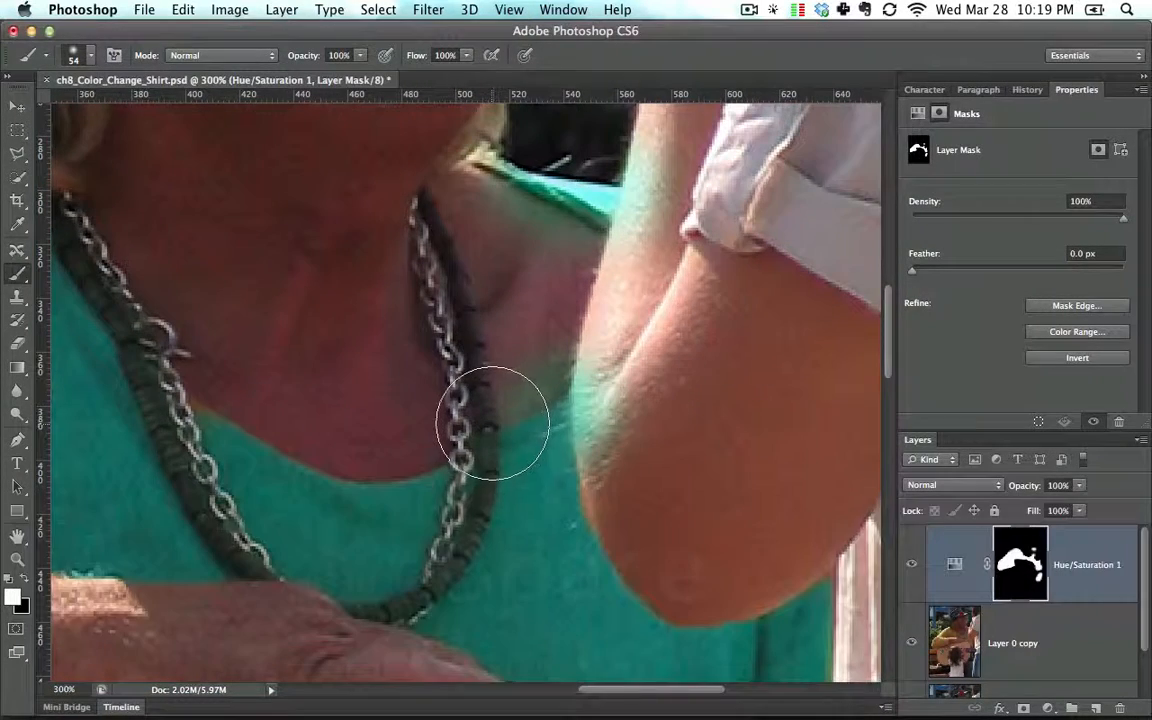
{"action": "left_click_drag", "start_coordinate": [16, 153], "coordinate": [100, 164]}
{"action": "left_click", "coordinate": [563, 256]}
{"action": "left_click", "coordinate": [622, 338]}
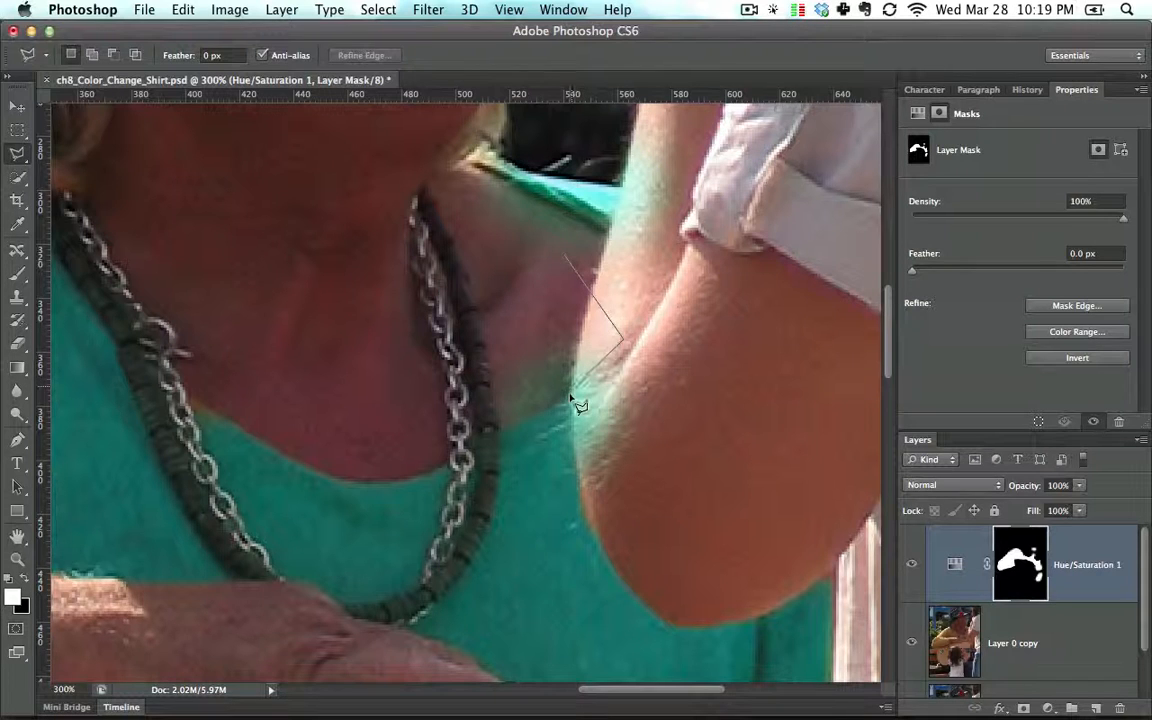
{"action": "left_click", "coordinate": [517, 426]}
{"action": "left_click", "coordinate": [485, 438]}
{"action": "left_click", "coordinate": [411, 357]}
{"action": "double_click", "coordinate": [435, 313]}
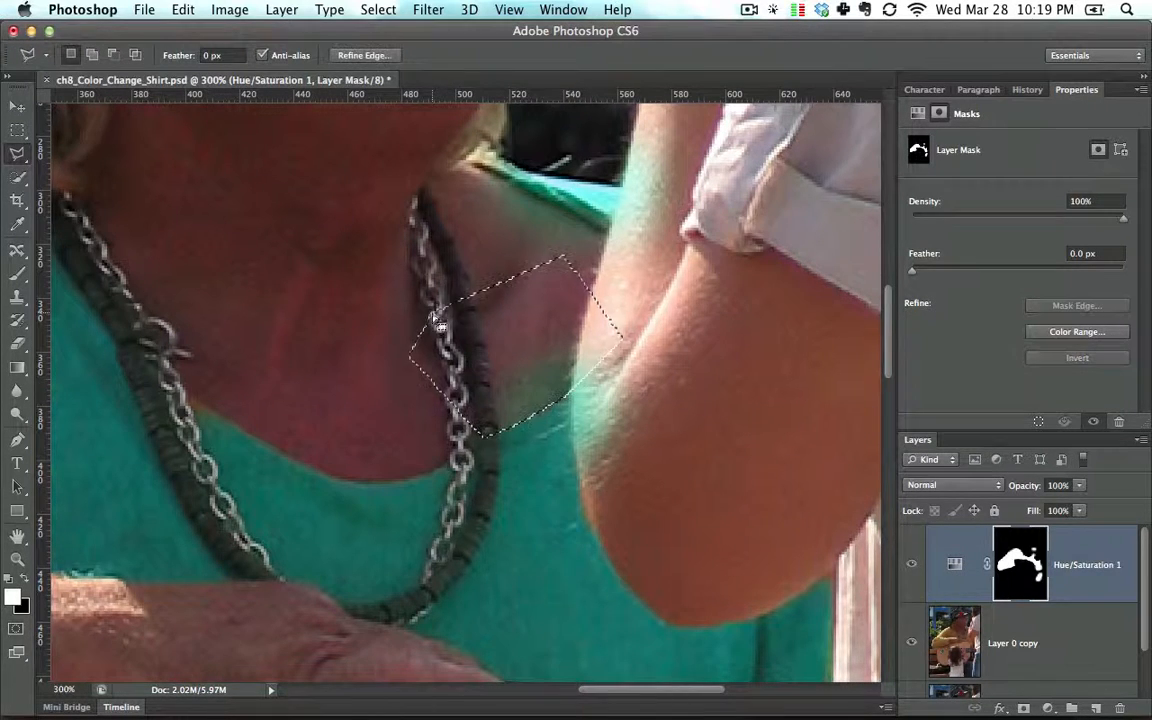
- Paint black on the mask inside the neckline selection to remove the teal spill from the skin, and check the mask on its own
{"action": "left_click", "coordinate": [17, 273]}
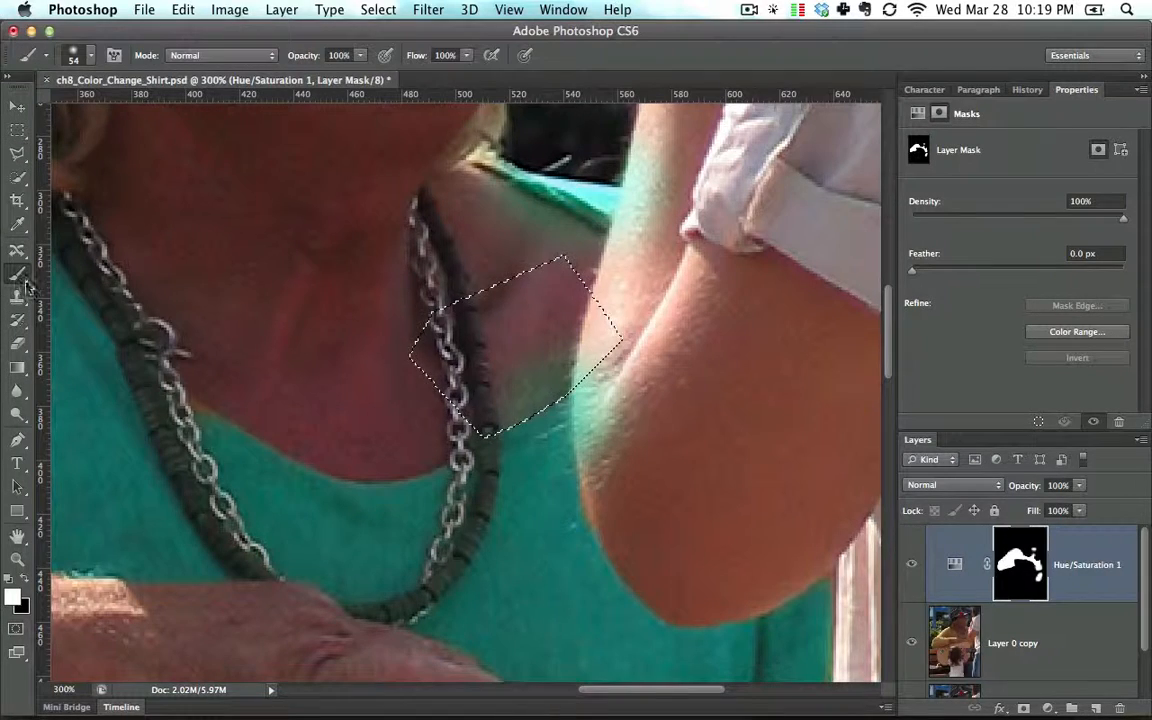
{"action": "left_click", "coordinate": [25, 578]}
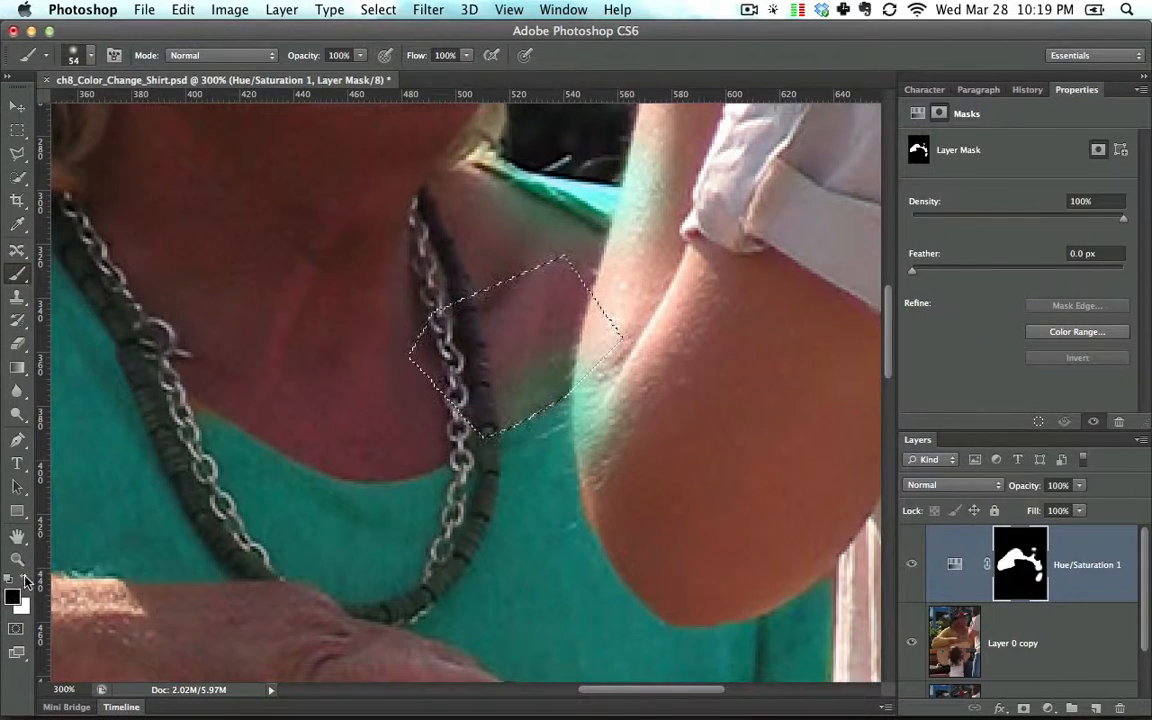
{"action": "mouse_move", "coordinate": [505, 390]}
{"action": "left_mouse_down"}
{"action": "mouse_move", "coordinate": [527, 321]}
{"action": "mouse_move", "coordinate": [495, 360]}
{"action": "mouse_move", "coordinate": [615, 320]}
{"action": "left_mouse_up"}
{"action": "left_click", "coordinate": [1005, 582], "text": "alt"}
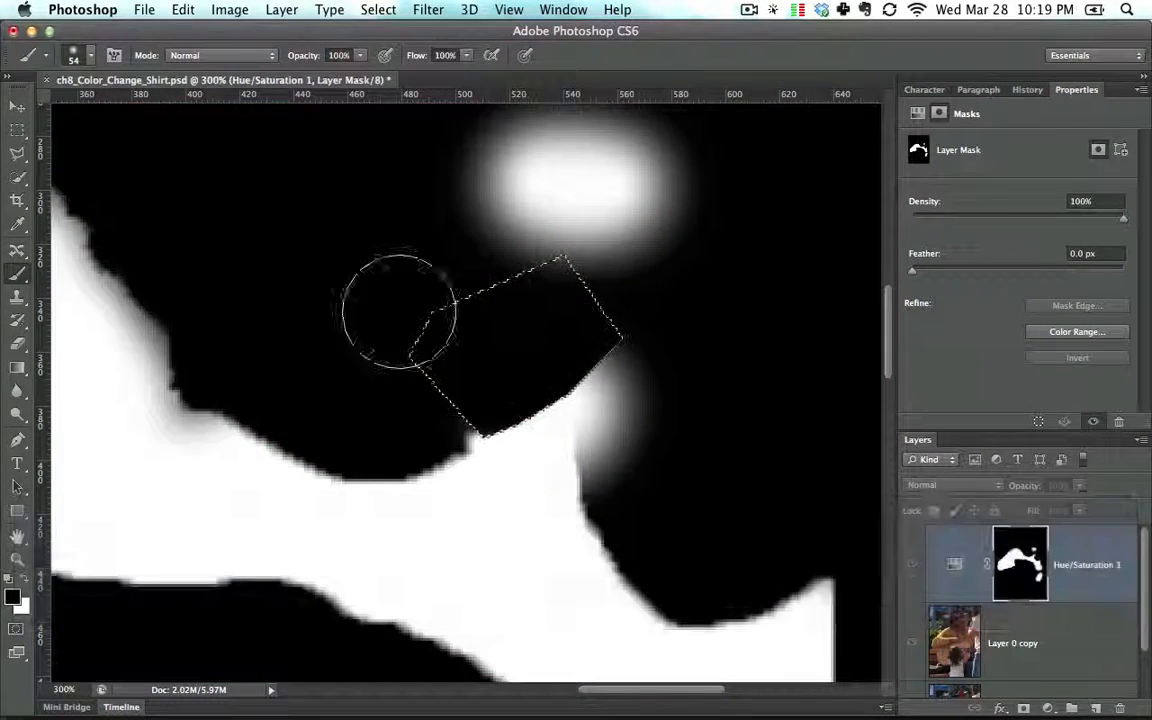
{"action": "left_click", "coordinate": [1025, 620]}
{"action": "left_click", "coordinate": [1020, 565]}
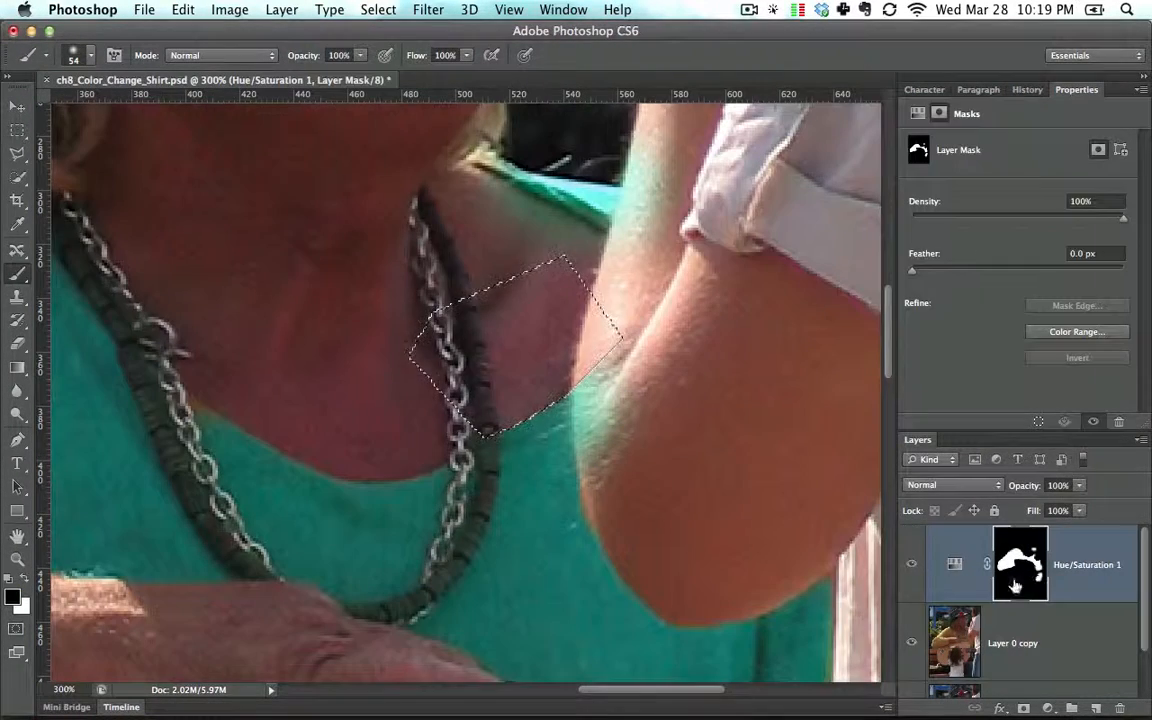
- Outline the teal-tinted edge of the raised arm's elbow with a polygonal lasso selection and display the layer mask on its own
{"action": "left_click", "coordinate": [16, 156]}
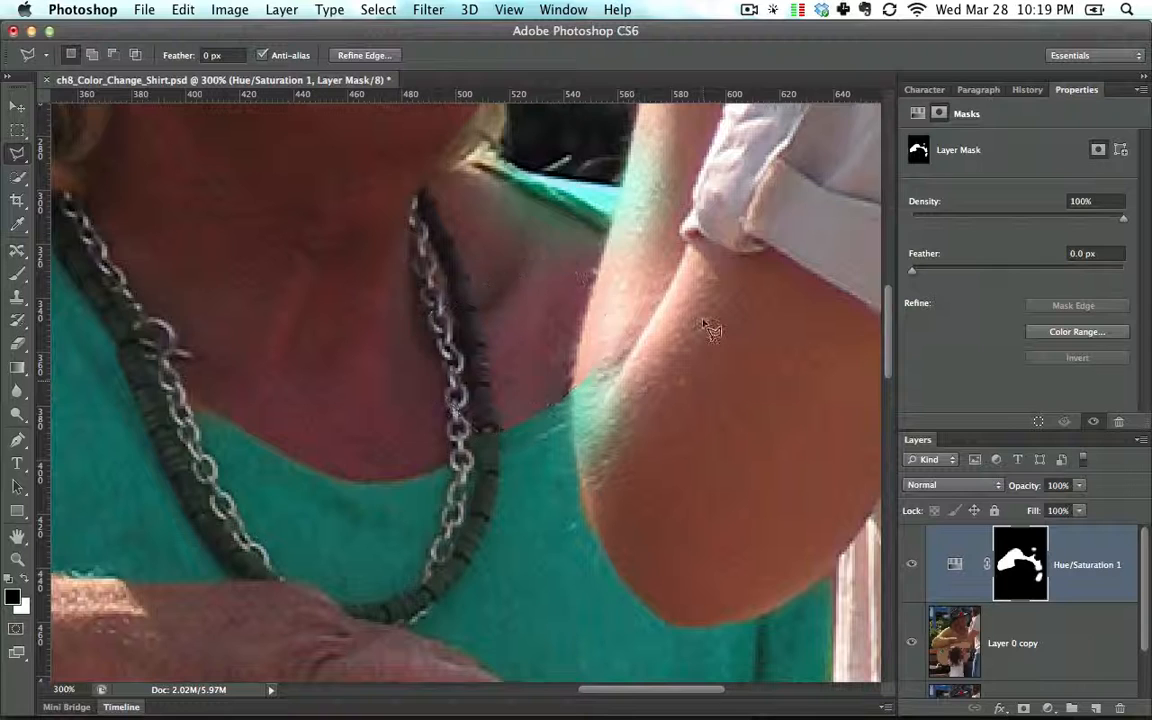
{"action": "left_click", "coordinate": [676, 320]}
{"action": "left_click", "coordinate": [580, 484]}
{"action": "left_click", "coordinate": [683, 487]}
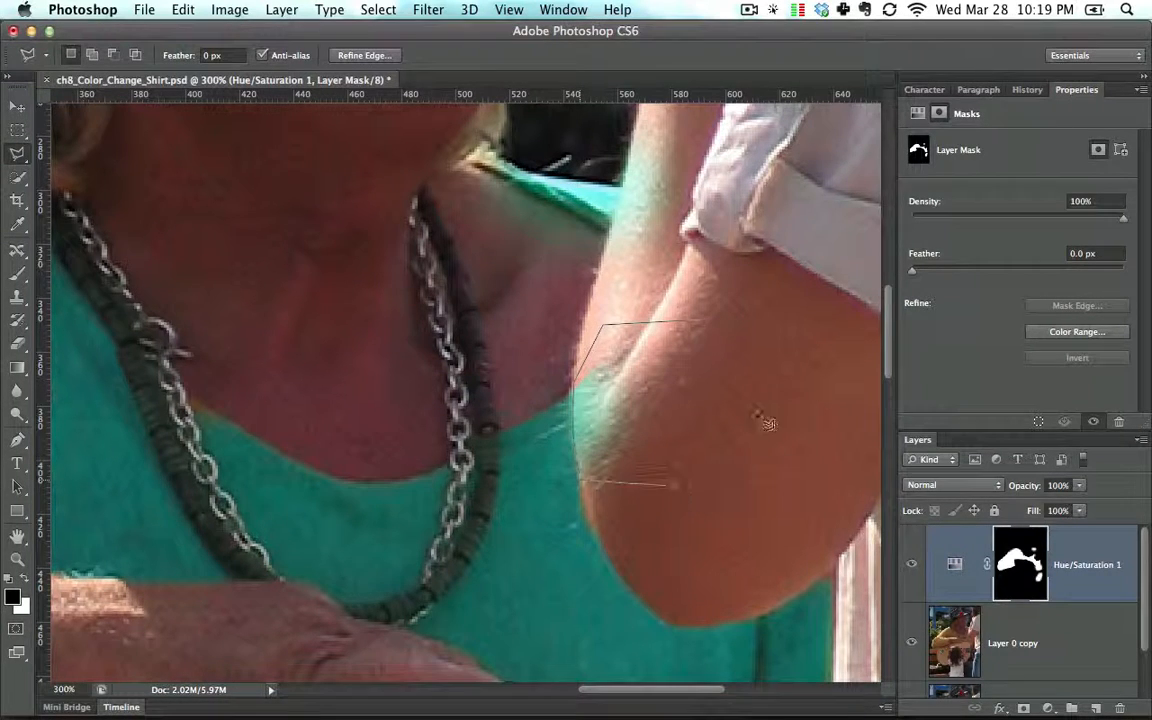
{"action": "double_click", "coordinate": [793, 347]}
{"action": "key", "text": "alt"}
{"action": "left_click", "coordinate": [1014, 555], "text": "alt"}
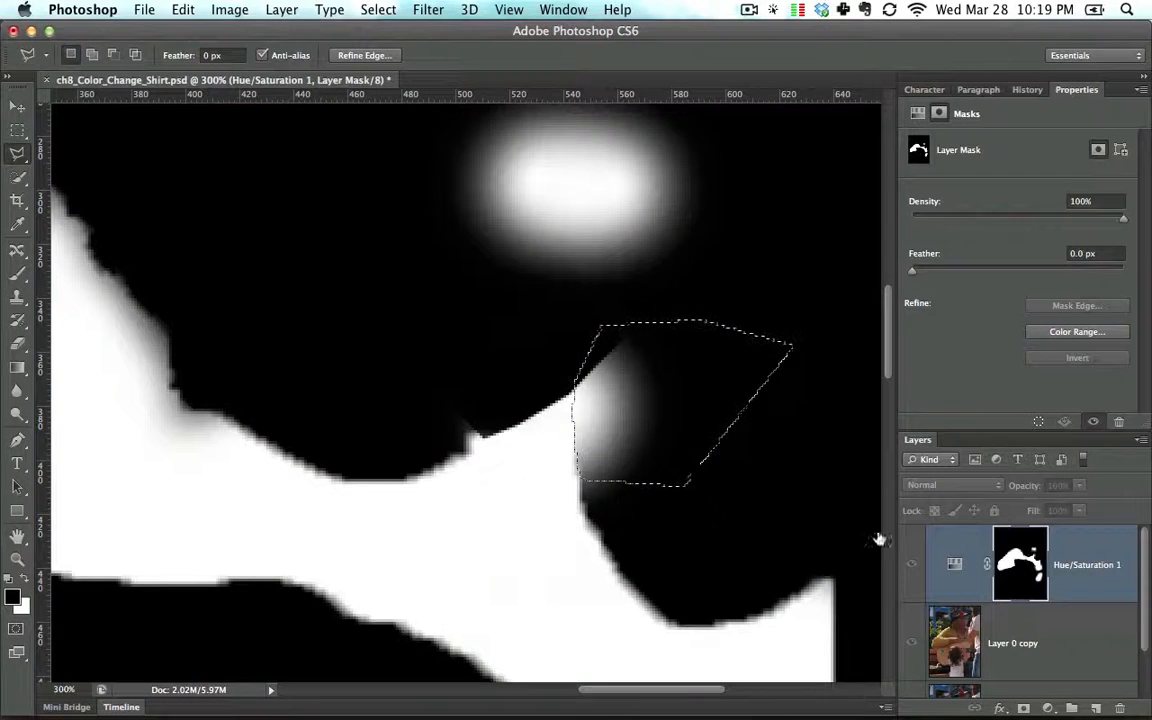
- Paint black on the mask inside the elbow selection and return to the full image view
{"action": "left_click", "coordinate": [18, 276]}
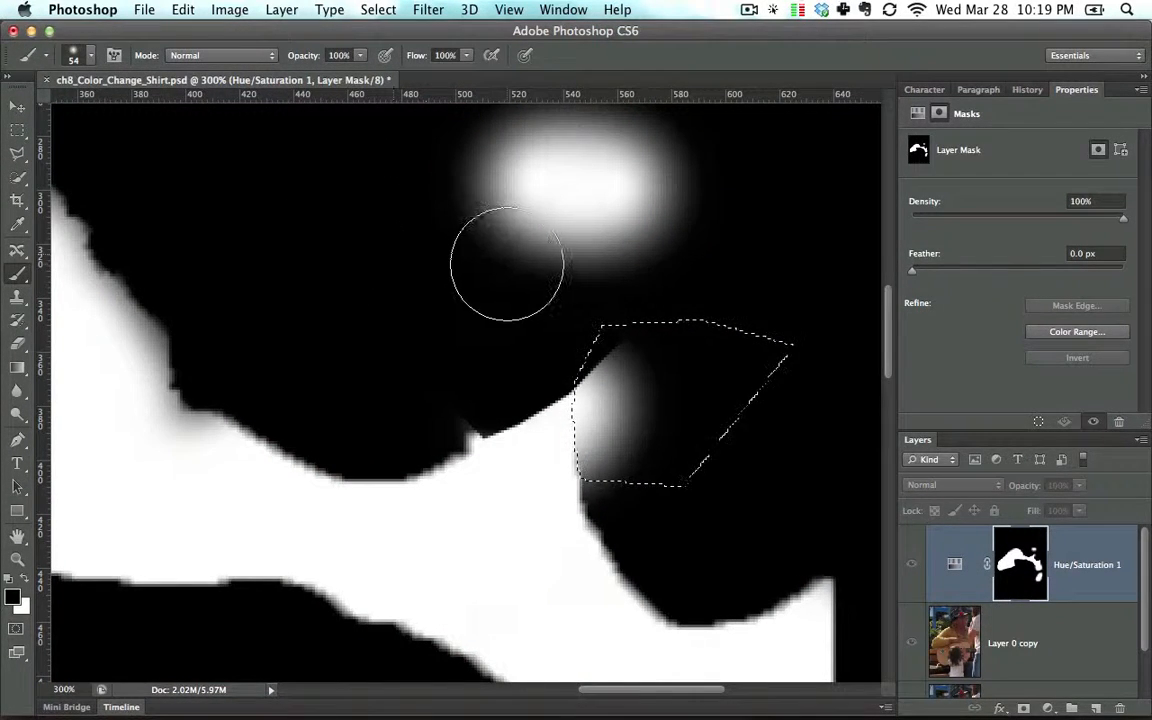
{"action": "mouse_move", "coordinate": [556, 322]}
{"action": "left_mouse_down"}
{"action": "mouse_move", "coordinate": [614, 342]}
{"action": "mouse_move", "coordinate": [596, 350]}
{"action": "mouse_move", "coordinate": [598, 365]}
{"action": "mouse_move", "coordinate": [590, 355]}
{"action": "mouse_move", "coordinate": [596, 392]}
{"action": "left_mouse_up"}
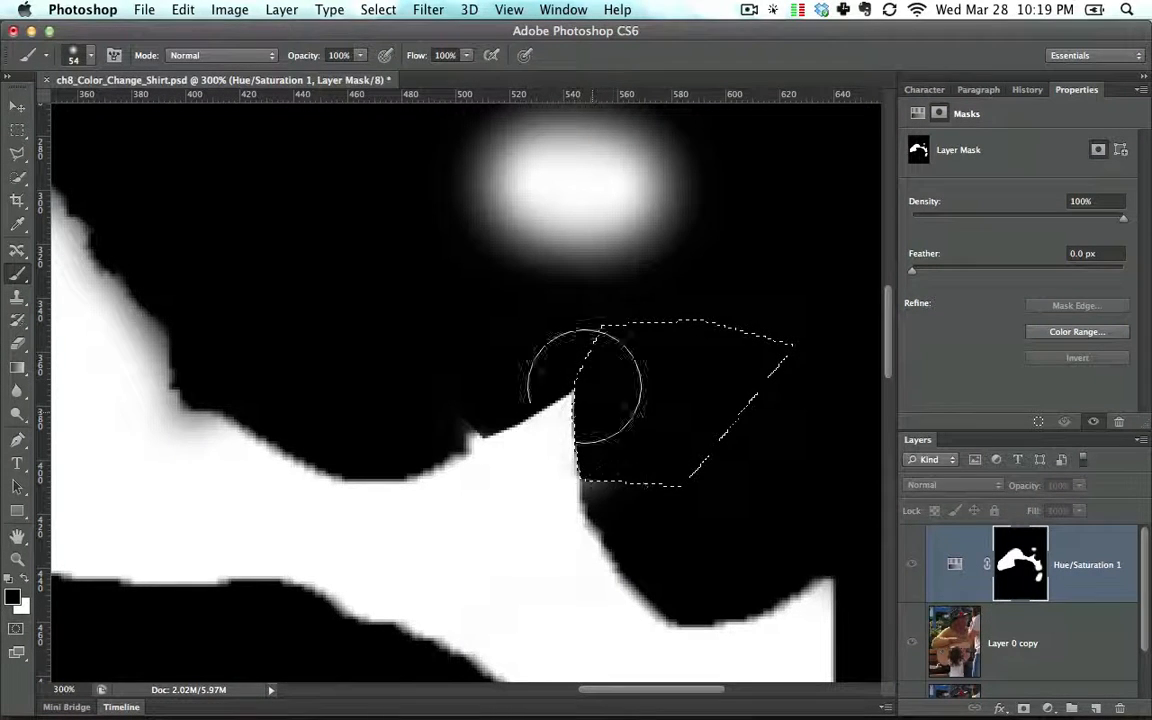
{"action": "left_click", "coordinate": [954, 572]}
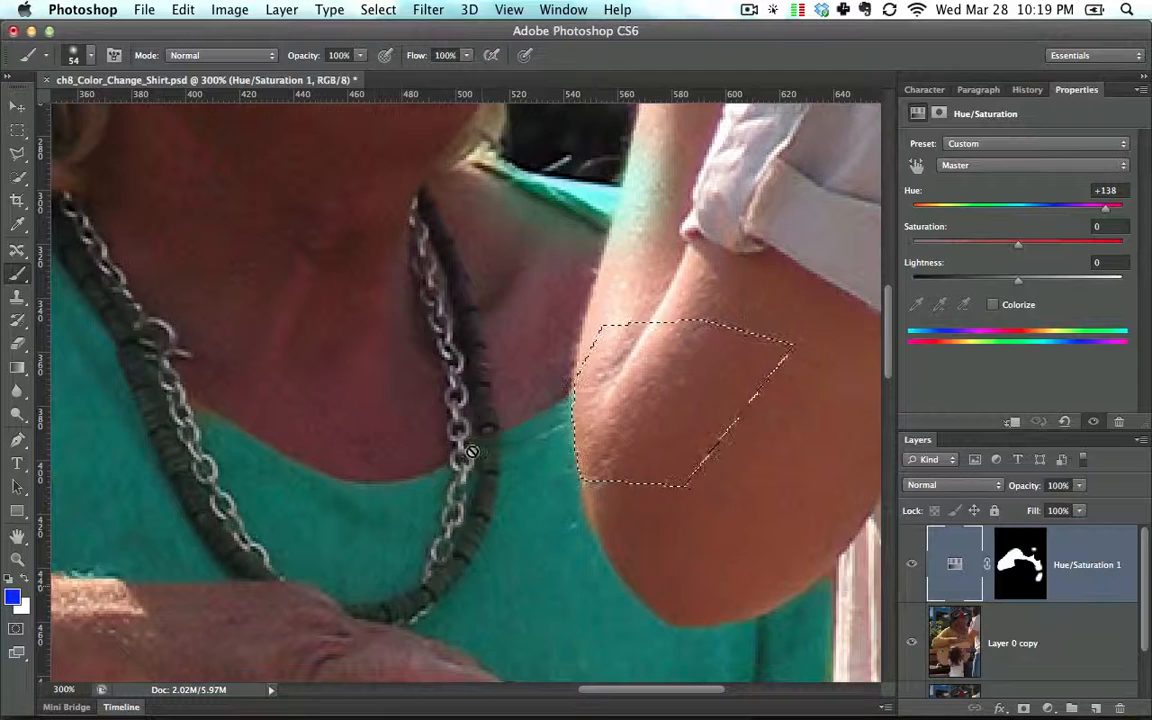
- Clear the elbow selection and reduce the brush size to 14 px for touching up the lower part of the shirt
{"action": "left_click", "coordinate": [364, 10]}
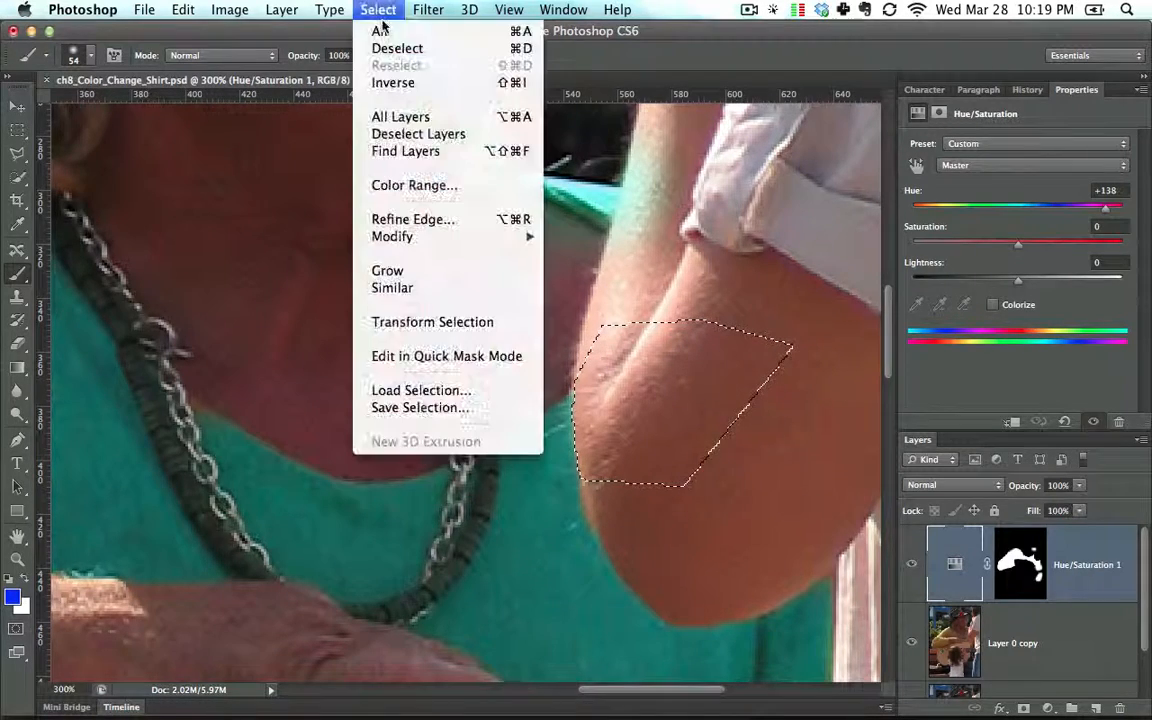
{"action": "left_click", "coordinate": [388, 47]}
{"action": "key", "text": "space"}
{"action": "left_click_drag", "start_coordinate": [657, 403], "coordinate": [540, 200]}
{"action": "left_click_drag", "start_coordinate": [757, 470], "coordinate": [620, 275]}
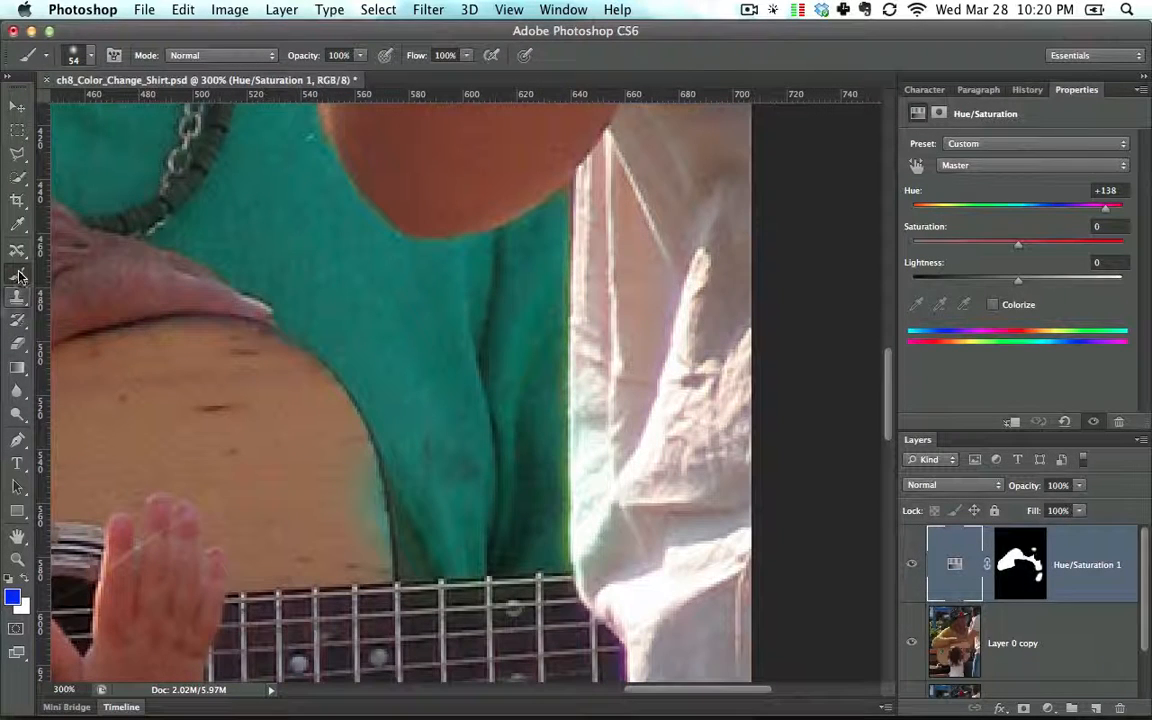
{"action": "left_click", "coordinate": [82, 59]}
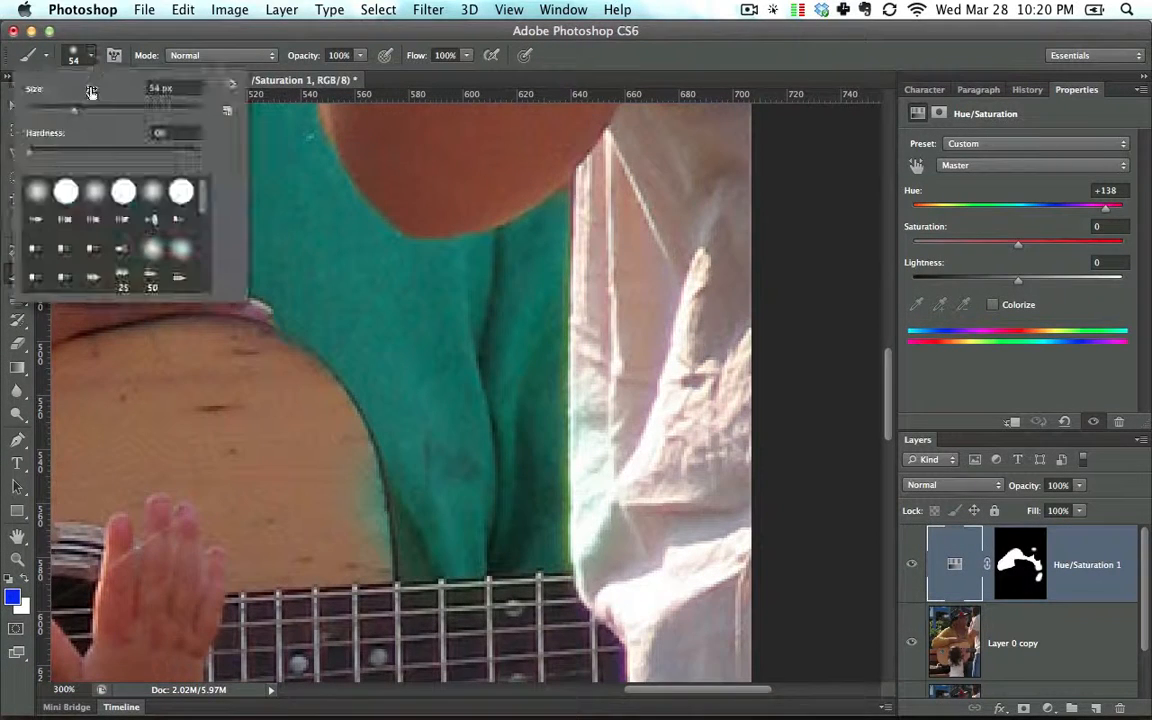
{"action": "key", "text": "bracketleft"}
{"action": "key", "text": "bracketleft"}
{"action": "key", "text": "bracketleft"}
{"action": "key", "text": "bracketleft"}
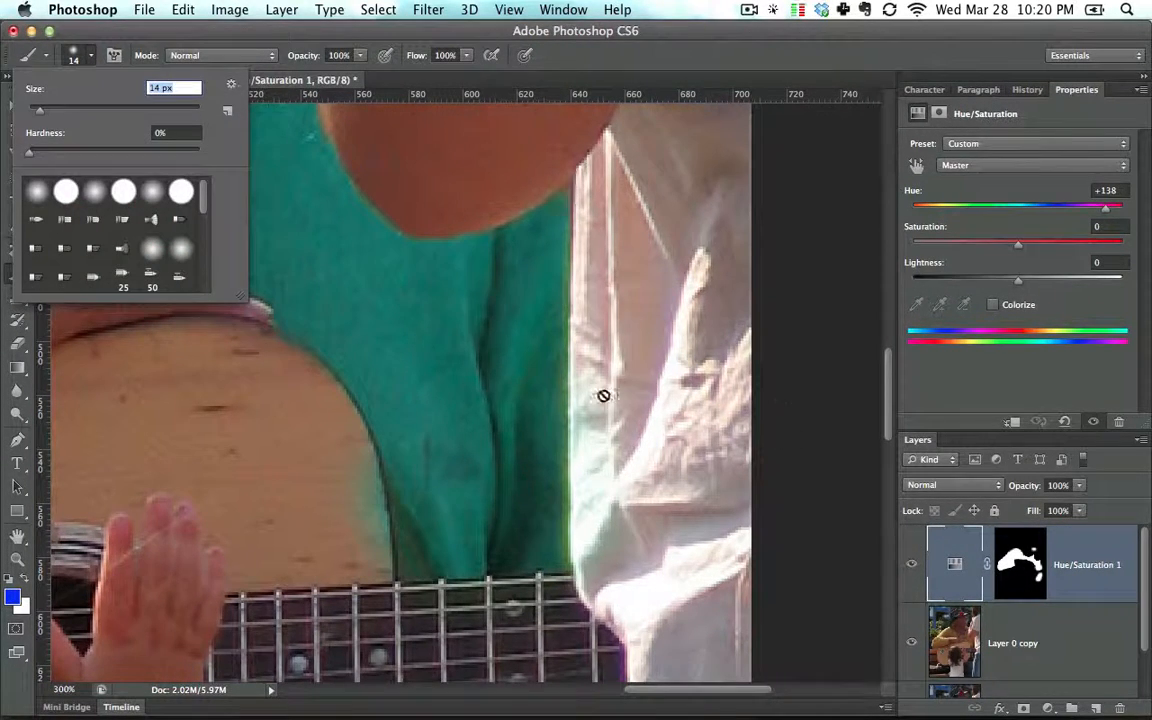
- Try to paint along the shirt edge below the elbow with the Hue/Saturation adjustment itself targeted instead of its mask
{"action": "left_click", "coordinate": [540, 355]}
{"action": "left_click", "coordinate": [710, 272]}
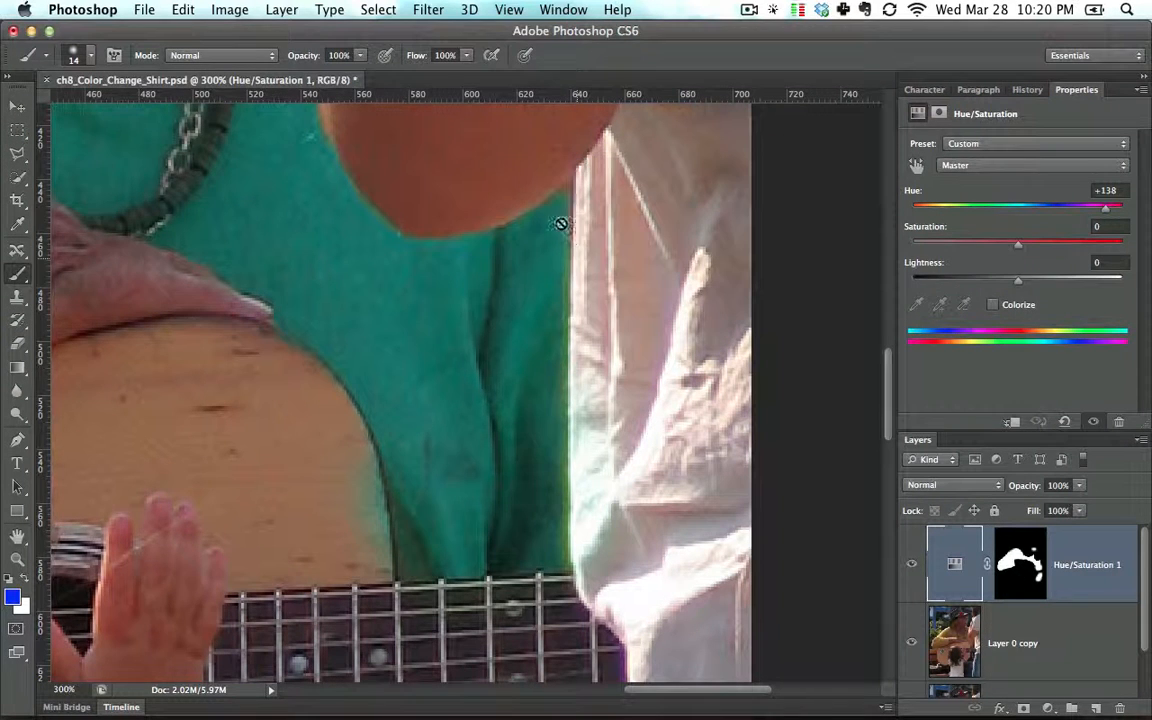
{"action": "left_click", "coordinate": [553, 238]}
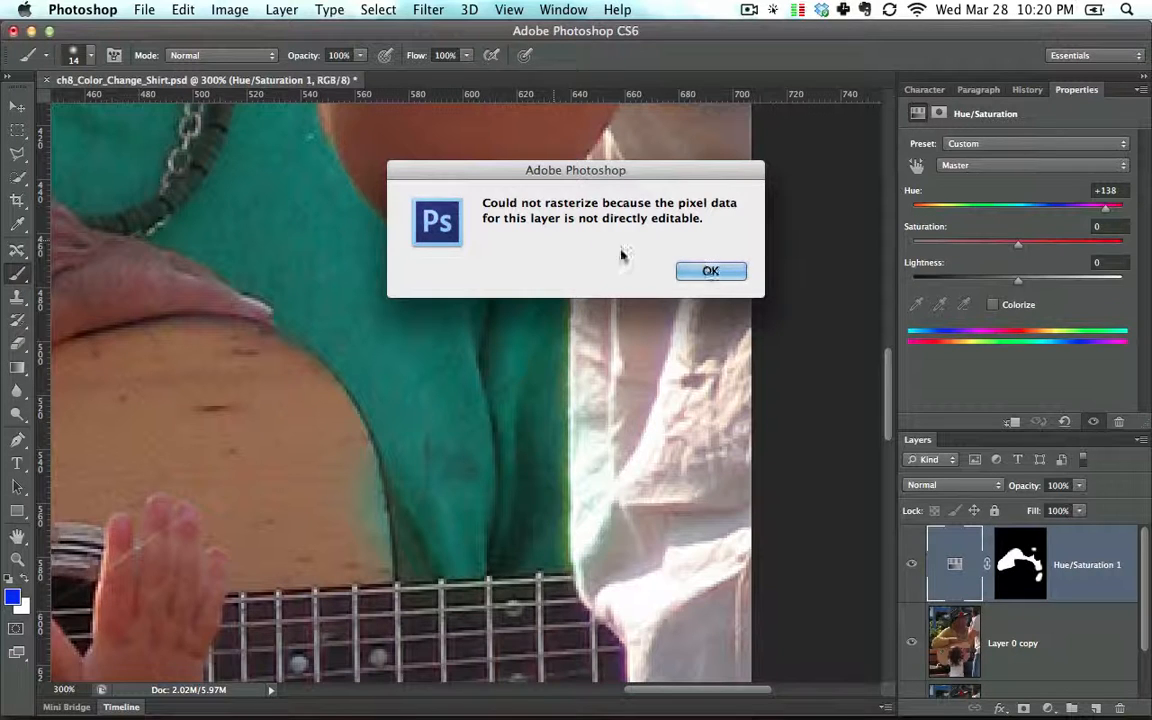
{"action": "left_click", "coordinate": [710, 270]}
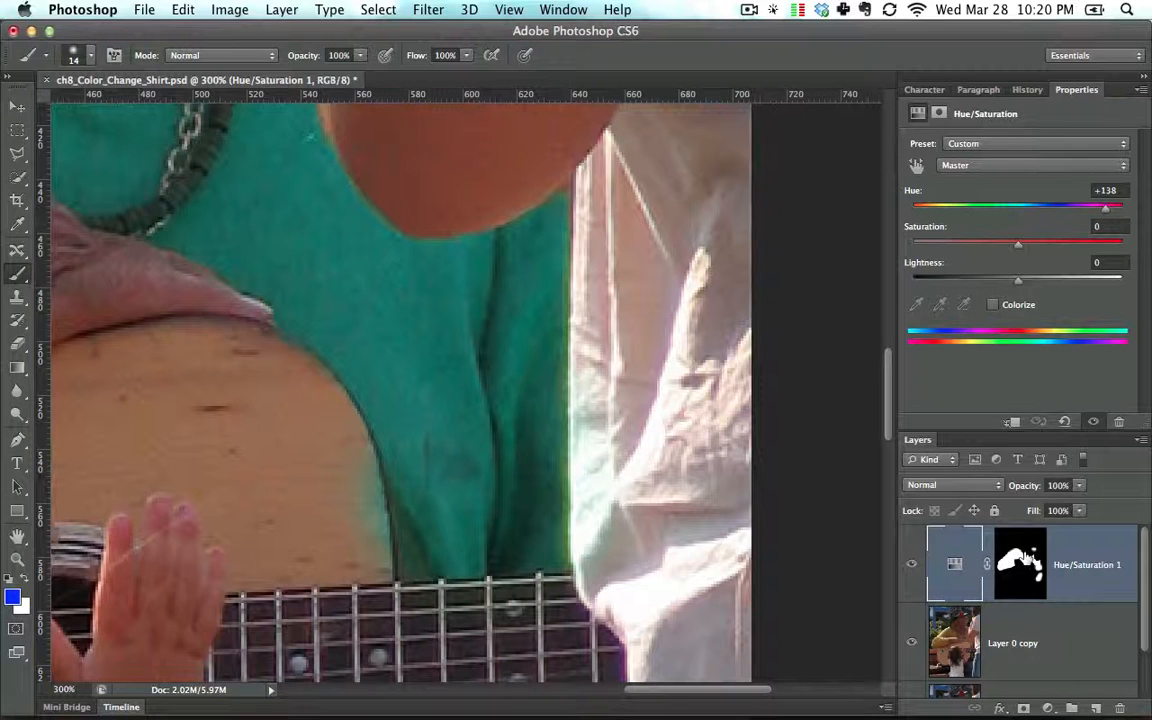
- Compare targeting the Hue/Saturation layer mask with targeting the adjustment itself, leaving the mask targeted for painting
{"action": "left_click", "coordinate": [1027, 556]}
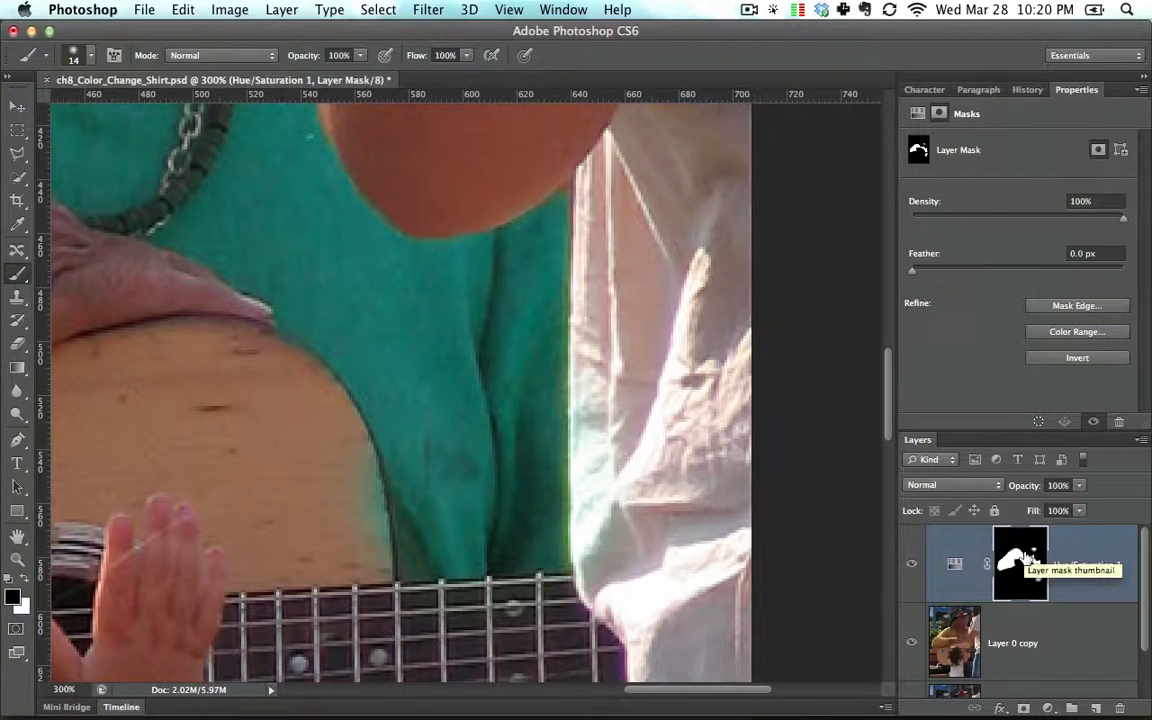
{"action": "left_click", "coordinate": [953, 563]}
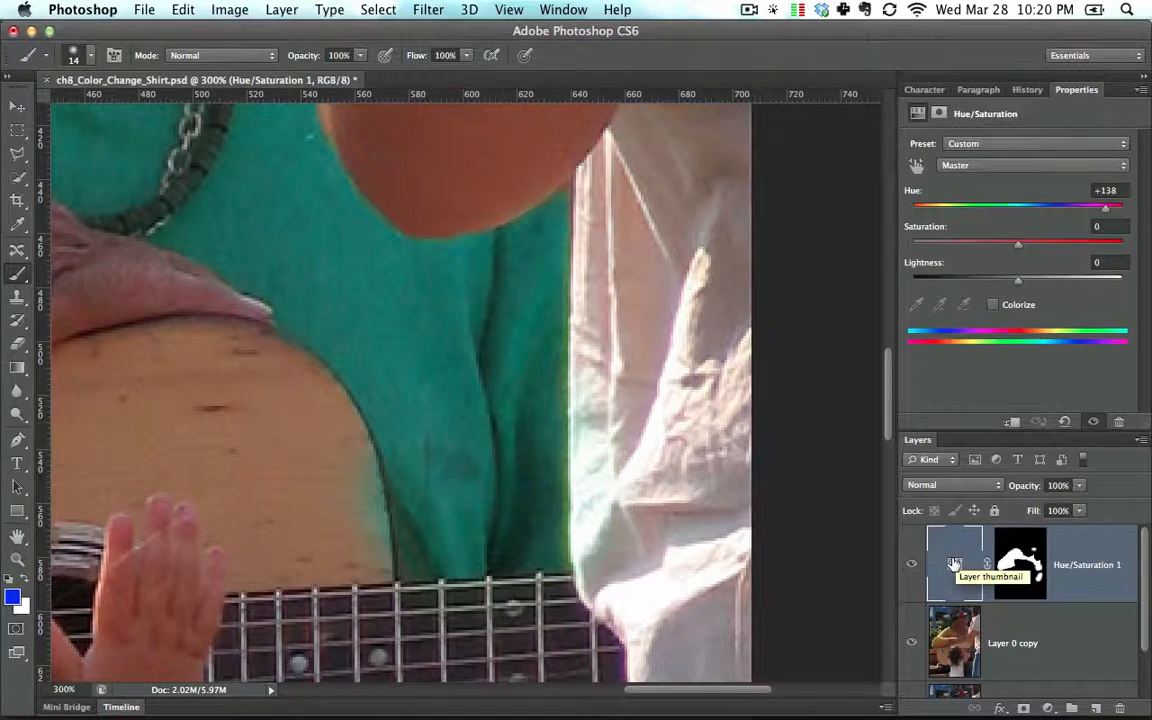
{"action": "left_click", "coordinate": [1030, 557]}
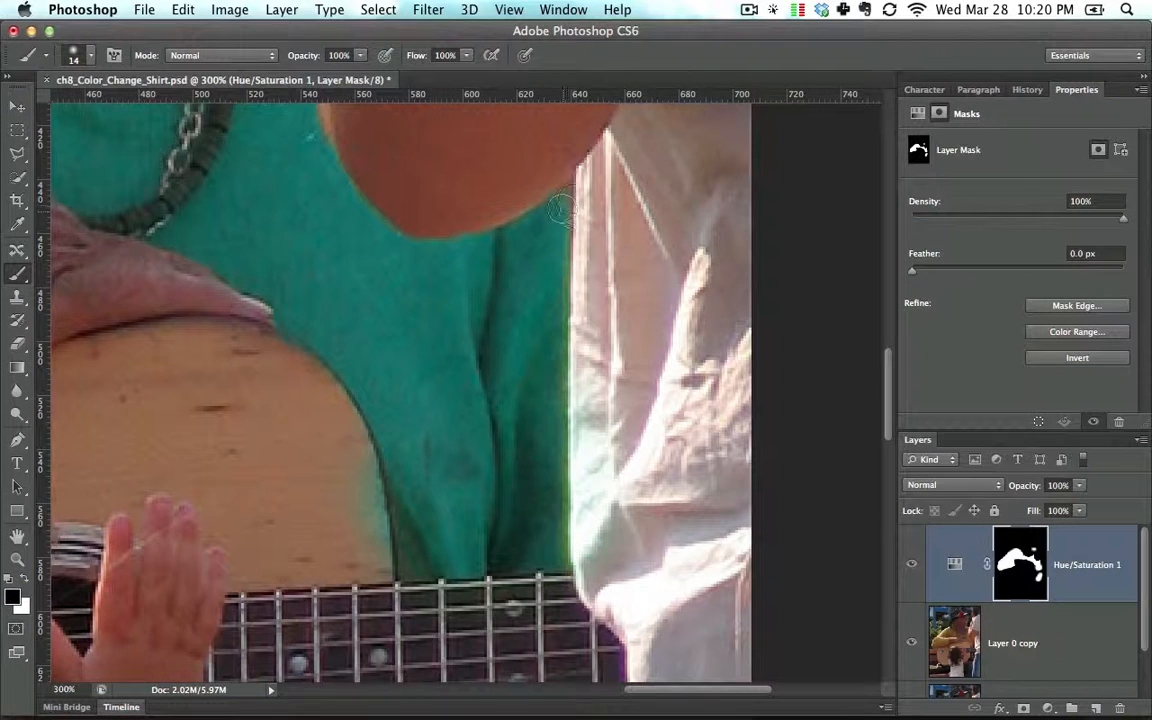
- Set the brush size to 8 px and touch up the mask at the shirt edge below the elbow with white, restoring black as foreground
{"action": "left_click", "coordinate": [88, 56]}
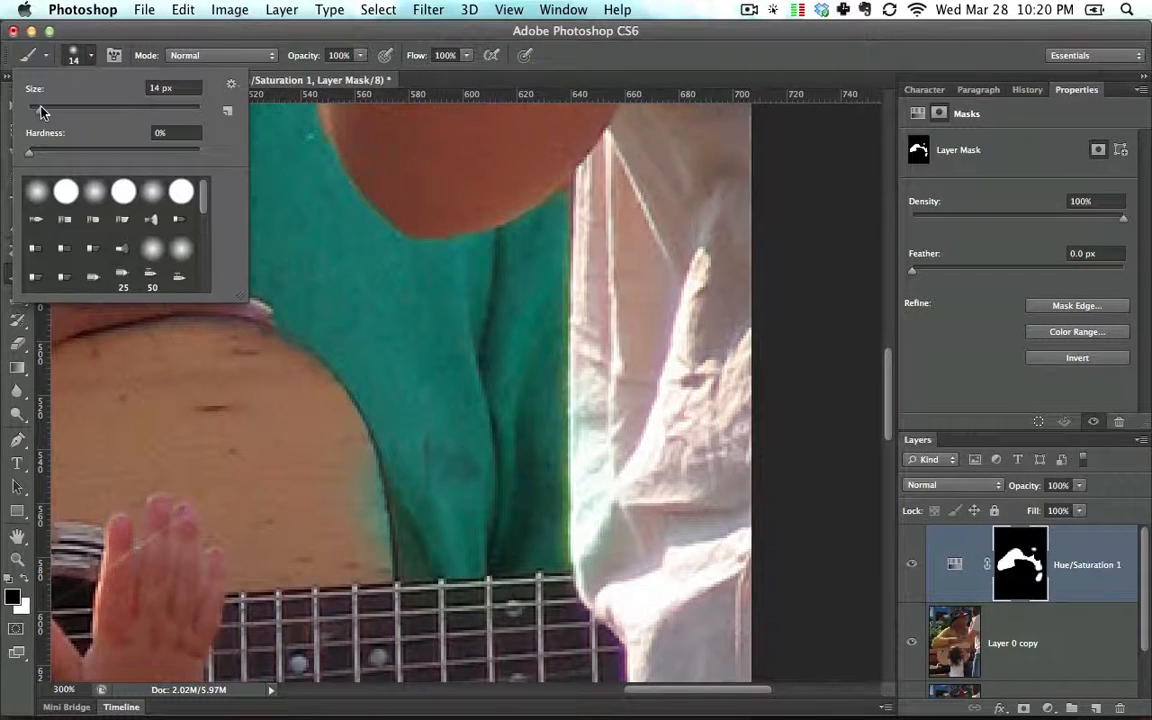
{"action": "left_click_drag", "start_coordinate": [41, 112], "coordinate": [35, 114]}
{"action": "left_click", "coordinate": [566, 195]}
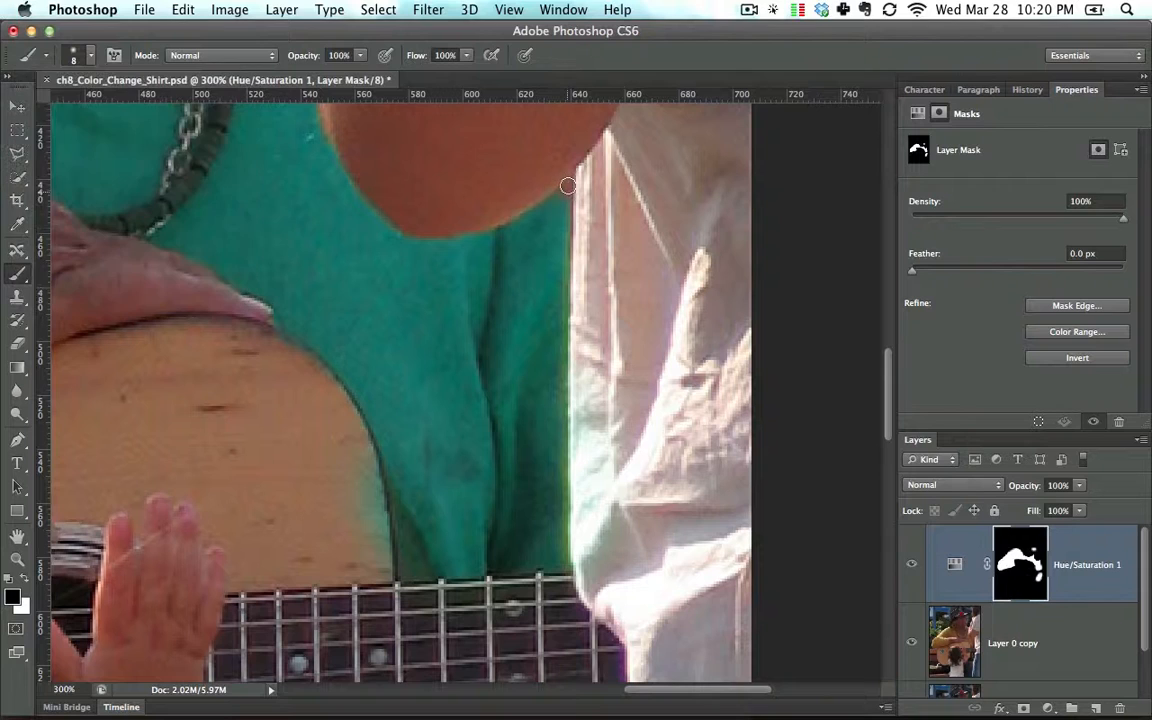
{"action": "key", "text": "super+z"}
{"action": "left_click", "coordinate": [27, 579]}
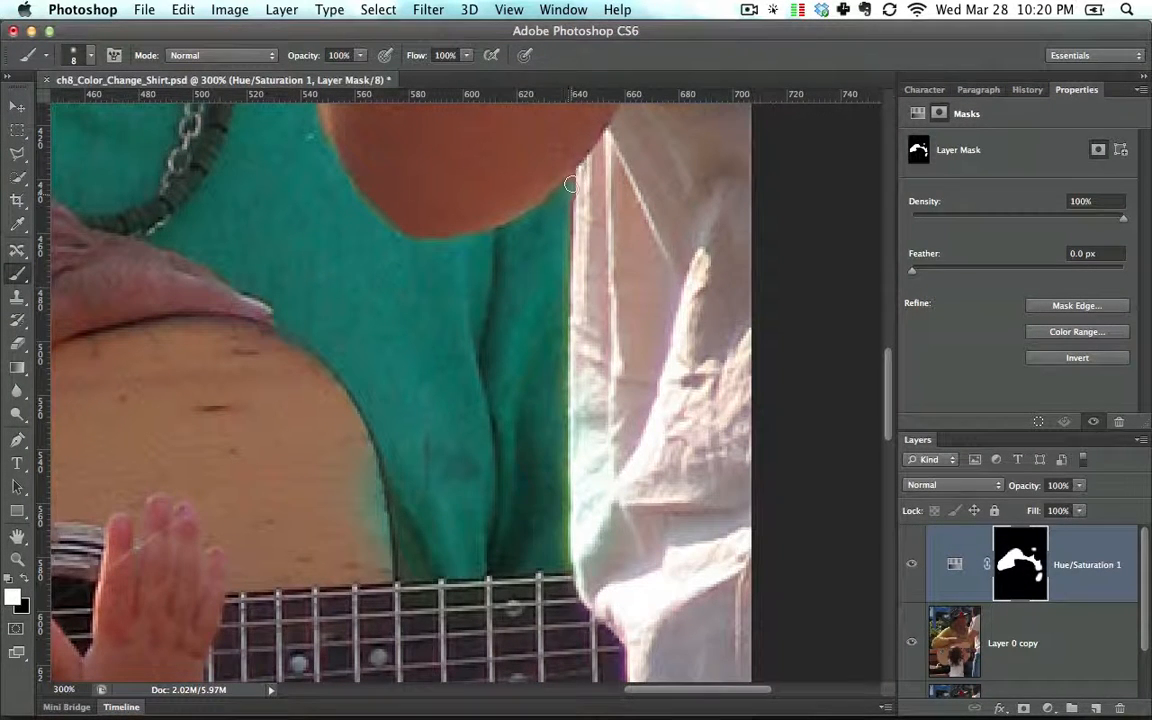
{"action": "left_click", "coordinate": [28, 581]}
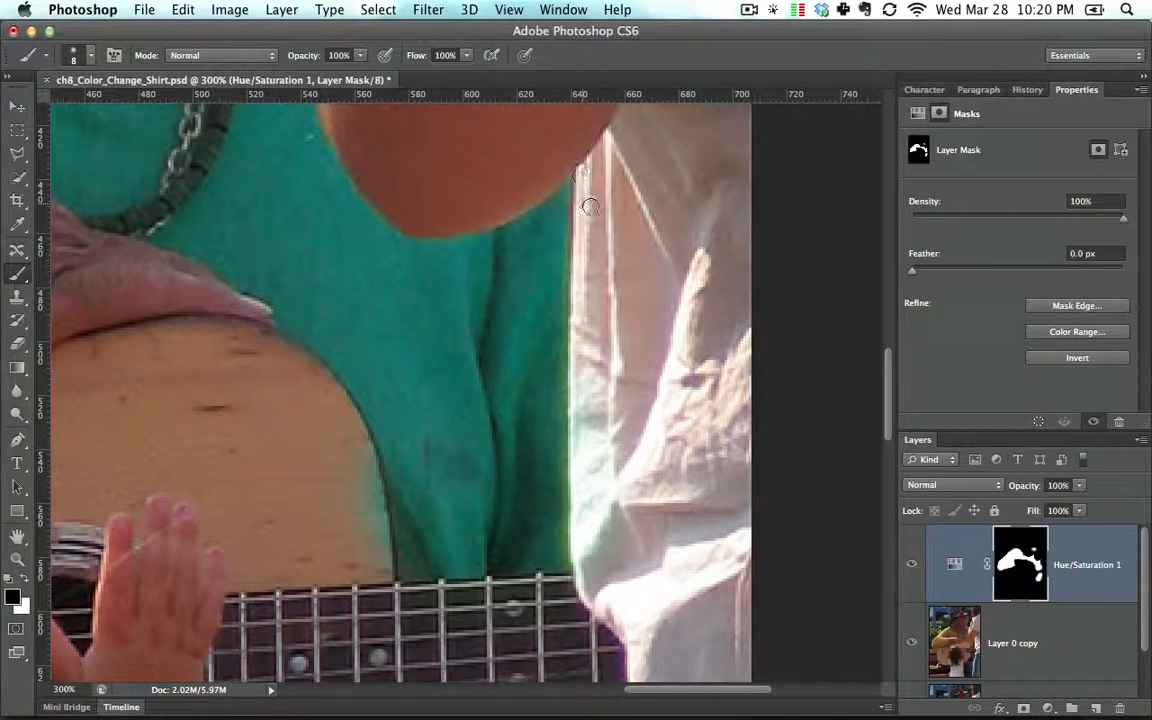
- Paint black on the mask over the dark strap below the guitar neck and along the edge of the white blouse's hem
{"action": "key", "text": "space"}
{"action": "left_click_drag", "start_coordinate": [605, 534], "coordinate": [591, 216]}
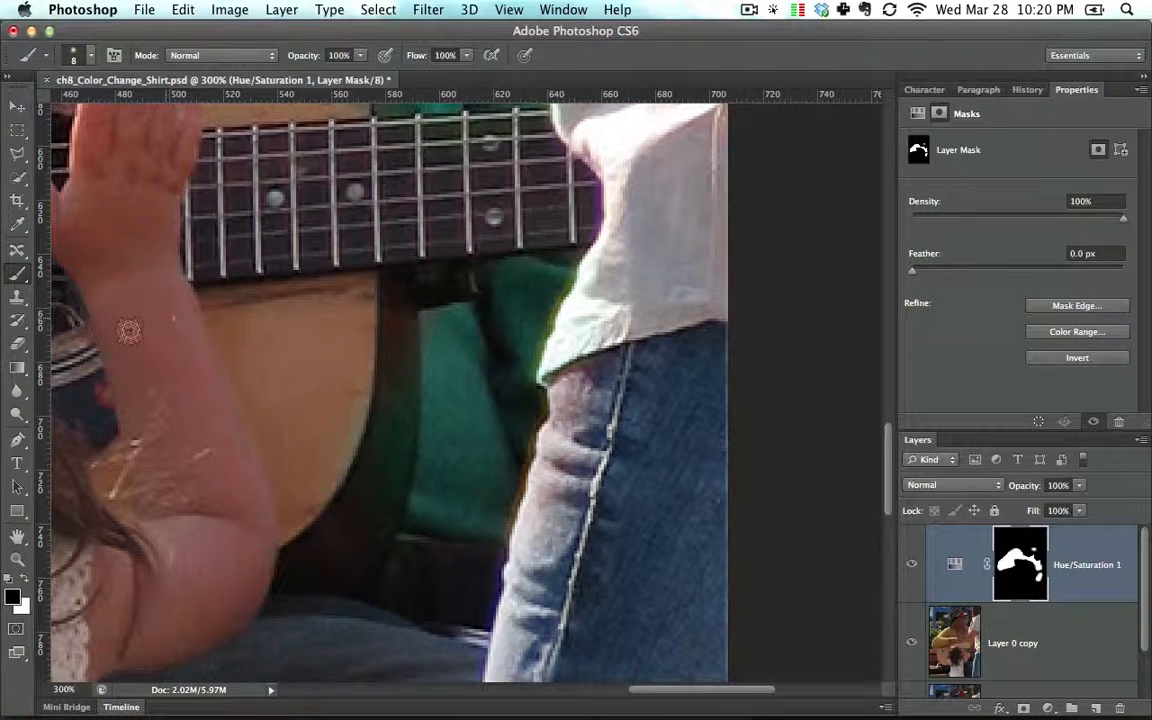
{"action": "mouse_move", "coordinate": [393, 293]}
{"action": "left_mouse_down"}
{"action": "mouse_move", "coordinate": [401, 356]}
{"action": "mouse_move", "coordinate": [405, 304]}
{"action": "mouse_move", "coordinate": [409, 367]}
{"action": "mouse_move", "coordinate": [411, 353]}
{"action": "mouse_move", "coordinate": [404, 435]}
{"action": "mouse_move", "coordinate": [366, 489]}
{"action": "left_mouse_up"}
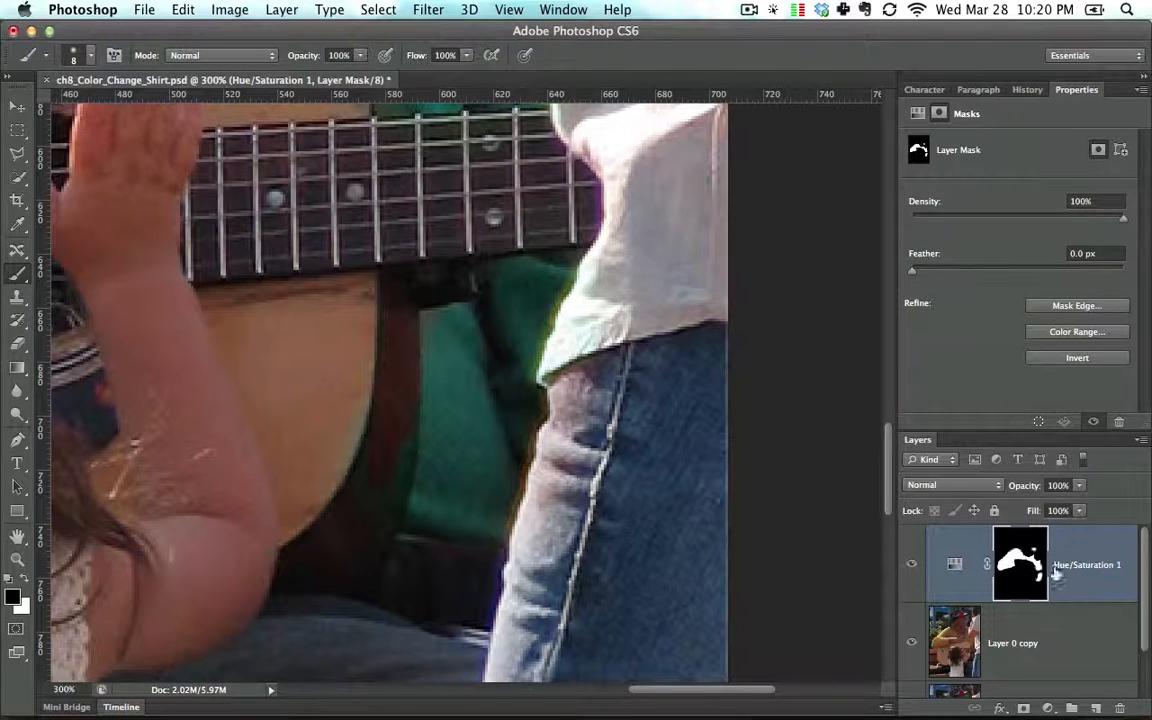
{"action": "mouse_move", "coordinate": [398, 508]}
{"action": "left_mouse_down"}
{"action": "mouse_move", "coordinate": [374, 444]}
{"action": "mouse_move", "coordinate": [354, 459]}
{"action": "mouse_move", "coordinate": [371, 457]}
{"action": "mouse_move", "coordinate": [389, 523]}
{"action": "mouse_move", "coordinate": [410, 446]}
{"action": "mouse_move", "coordinate": [375, 471]}
{"action": "left_mouse_up"}
{"action": "mouse_move", "coordinate": [339, 413]}
{"action": "left_mouse_down"}
{"action": "mouse_move", "coordinate": [441, 393]}
{"action": "mouse_move", "coordinate": [480, 430]}
{"action": "mouse_move", "coordinate": [548, 407]}
{"action": "mouse_move", "coordinate": [563, 260]}
{"action": "mouse_move", "coordinate": [553, 218]}
{"action": "left_mouse_up"}
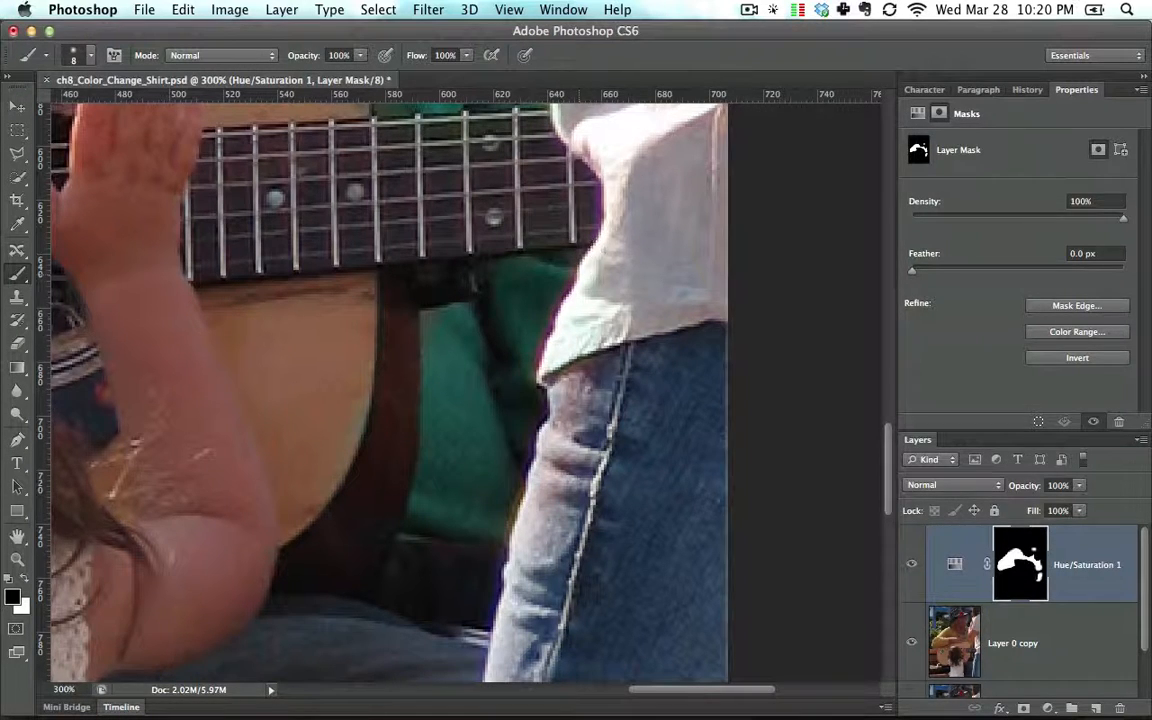
- Paint black on the mask over the teal spill on the guitar body's edge and the strap above the fretboard
{"action": "key", "text": "space"}
{"action": "left_click_drag", "start_coordinate": [353, 145], "coordinate": [493, 400]}
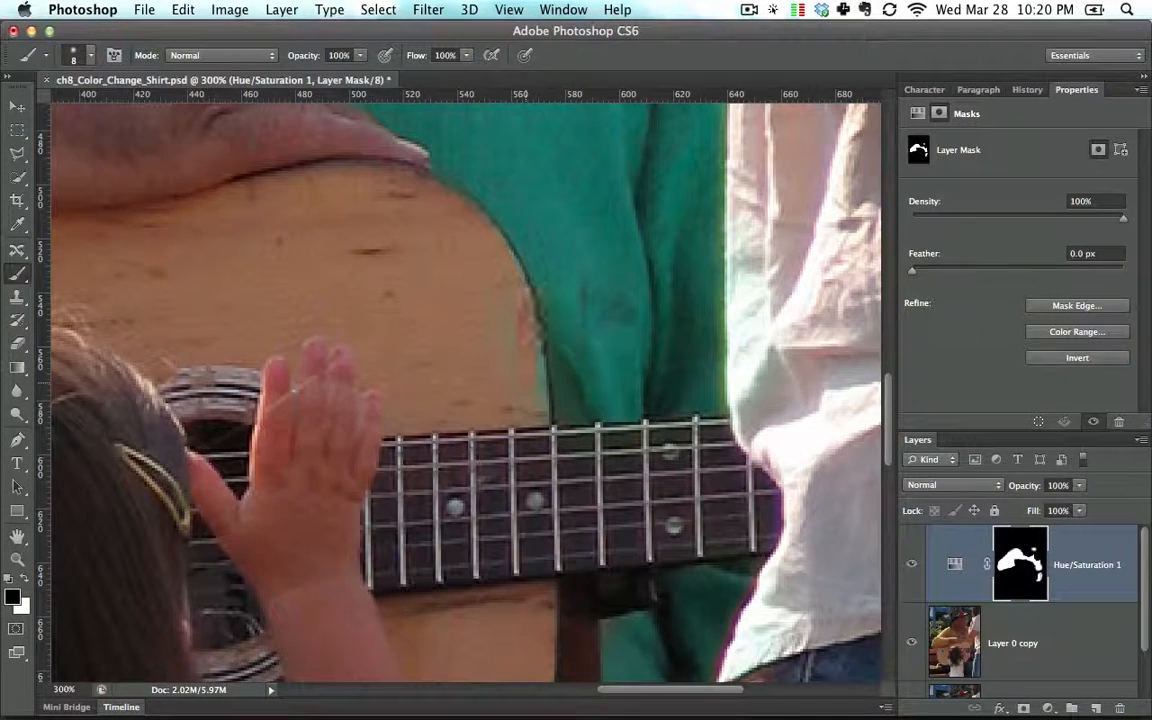
{"action": "mouse_move", "coordinate": [534, 328]}
{"action": "left_mouse_down"}
{"action": "mouse_move", "coordinate": [545, 419]}
{"action": "mouse_move", "coordinate": [541, 365]}
{"action": "left_mouse_up"}
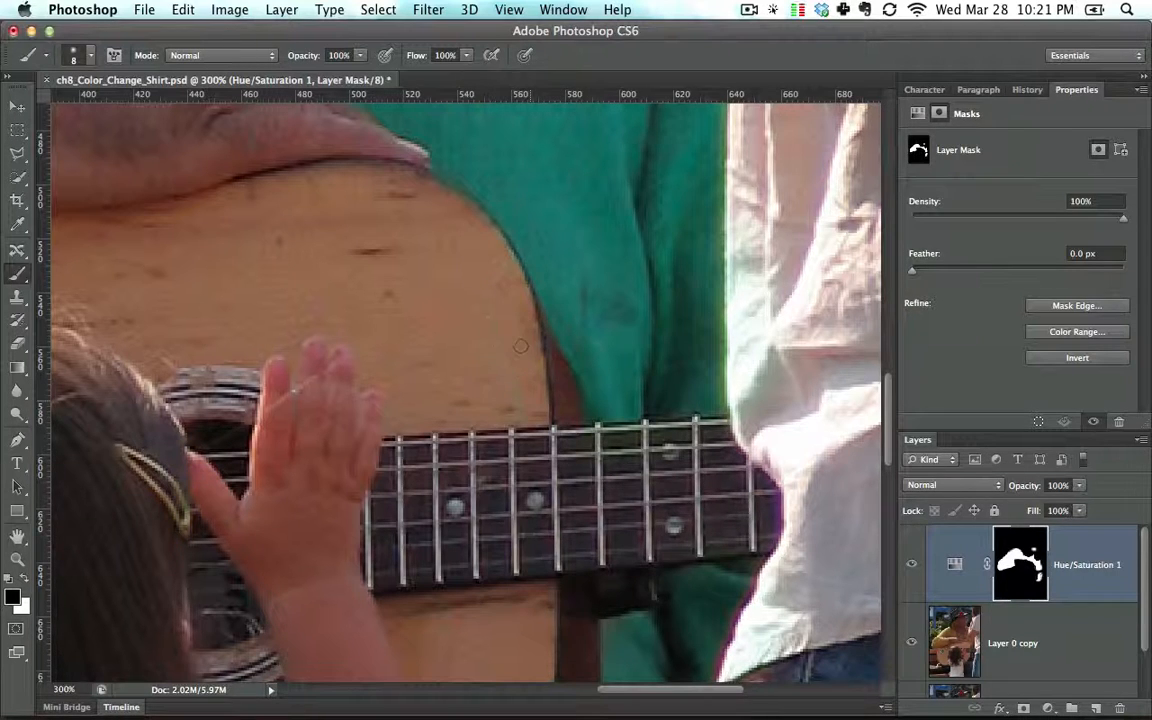
- Review the foreground and background colours in the Color Picker without changing them, and swap them so white is the foreground
{"action": "key", "text": "space"}
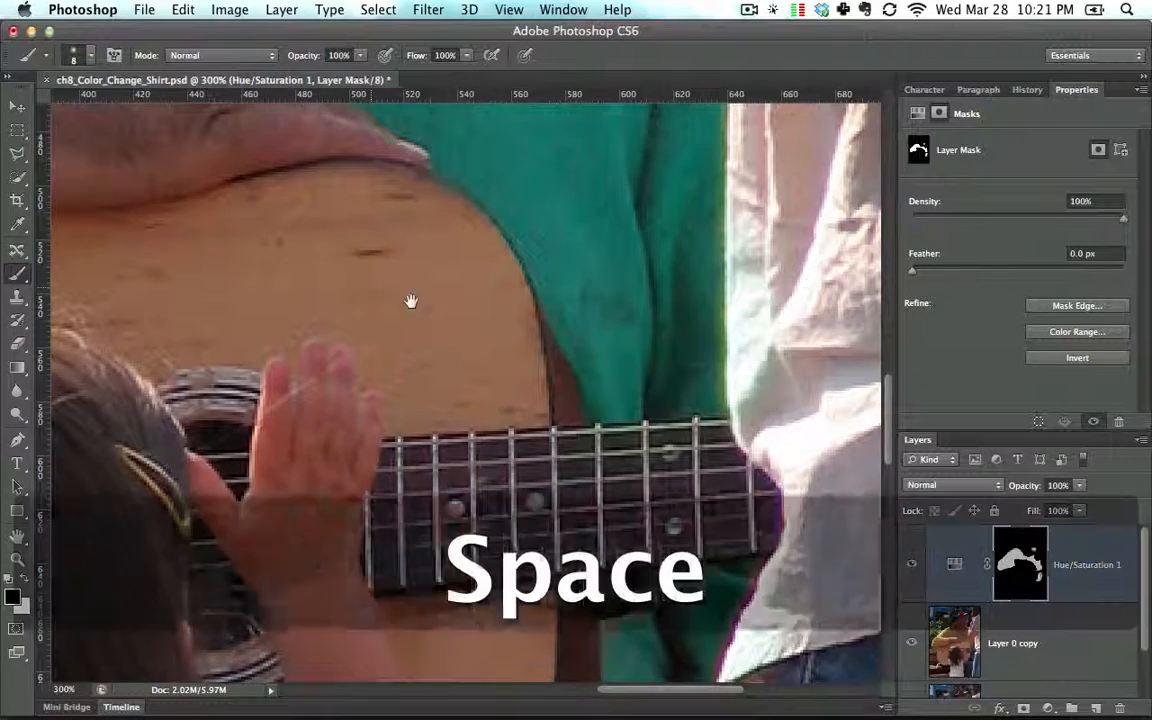
{"action": "left_click_drag", "start_coordinate": [409, 301], "coordinate": [515, 331]}
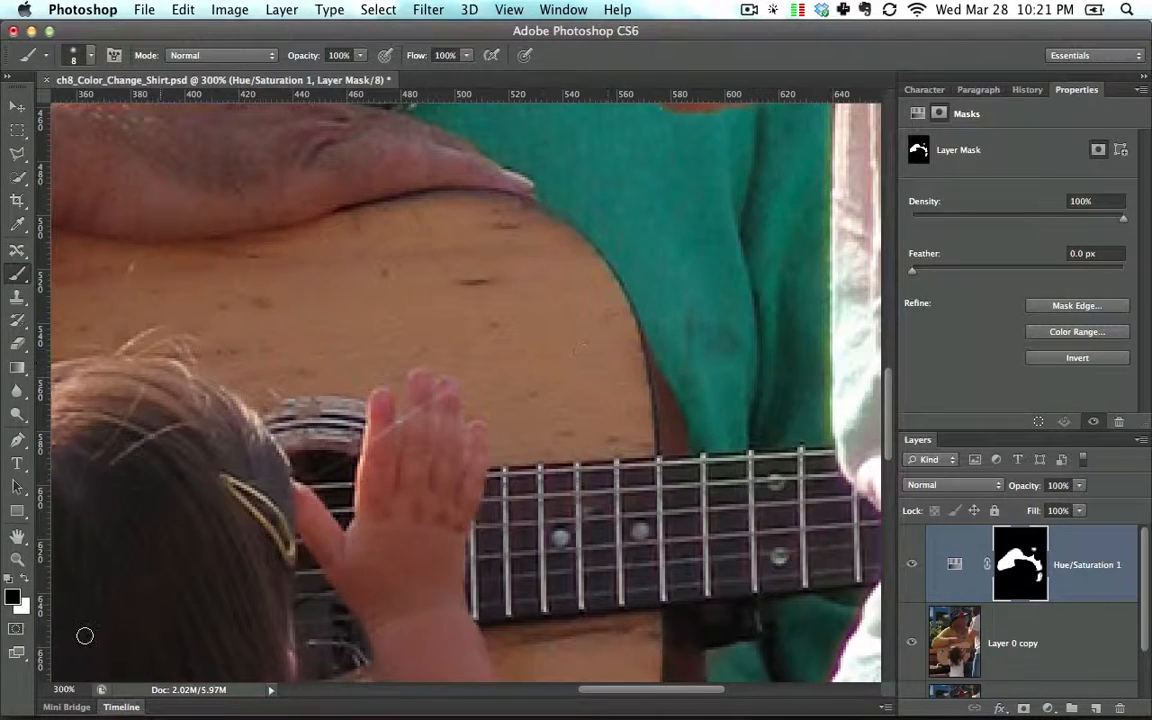
{"action": "left_click", "coordinate": [13, 598]}
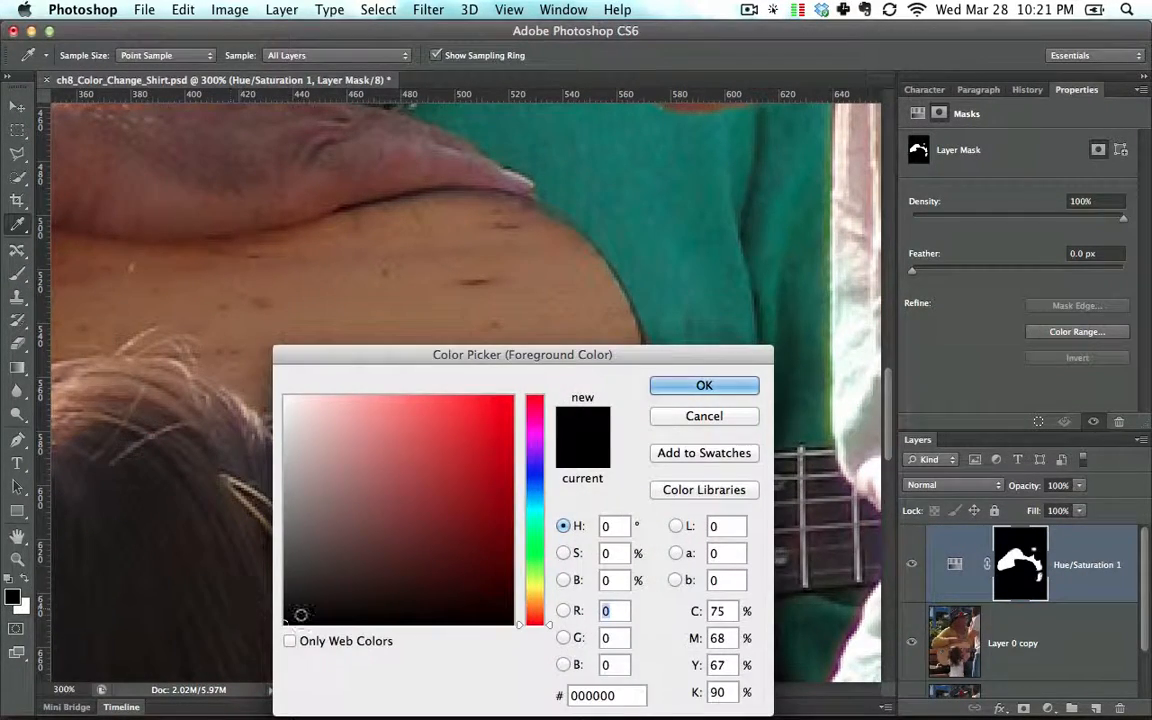
{"action": "left_click", "coordinate": [675, 388]}
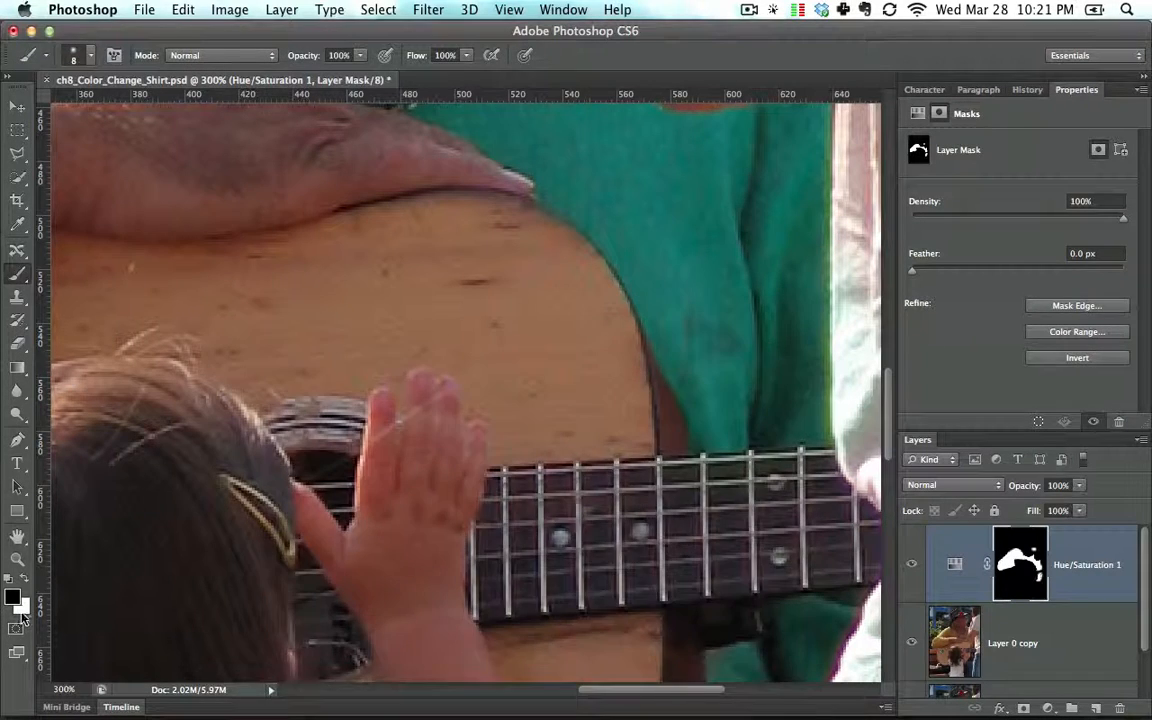
{"action": "left_click", "coordinate": [21, 610]}
{"action": "left_click", "coordinate": [665, 410]}
{"action": "key", "text": "x"}
{"action": "key", "text": "x"}
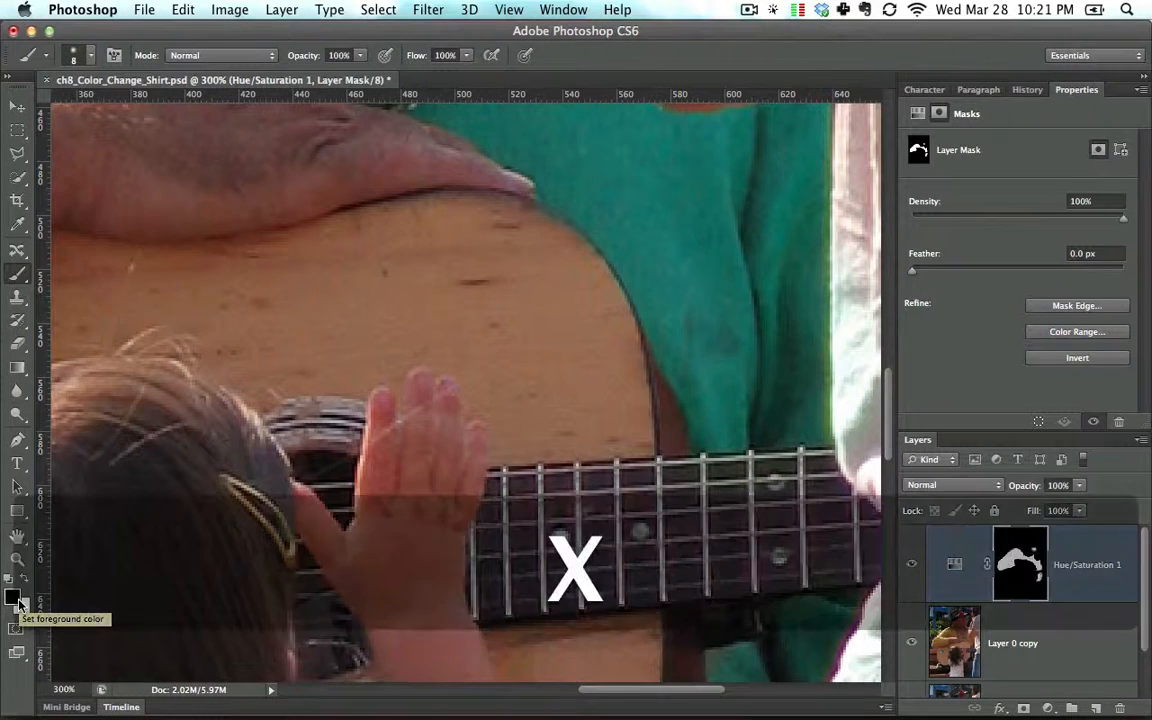
{"action": "key", "text": "x"}
- Try to set pure red (ff0000) as the foreground colour while the Hue/Saturation layer mask is targeted
{"action": "key", "text": "space"}
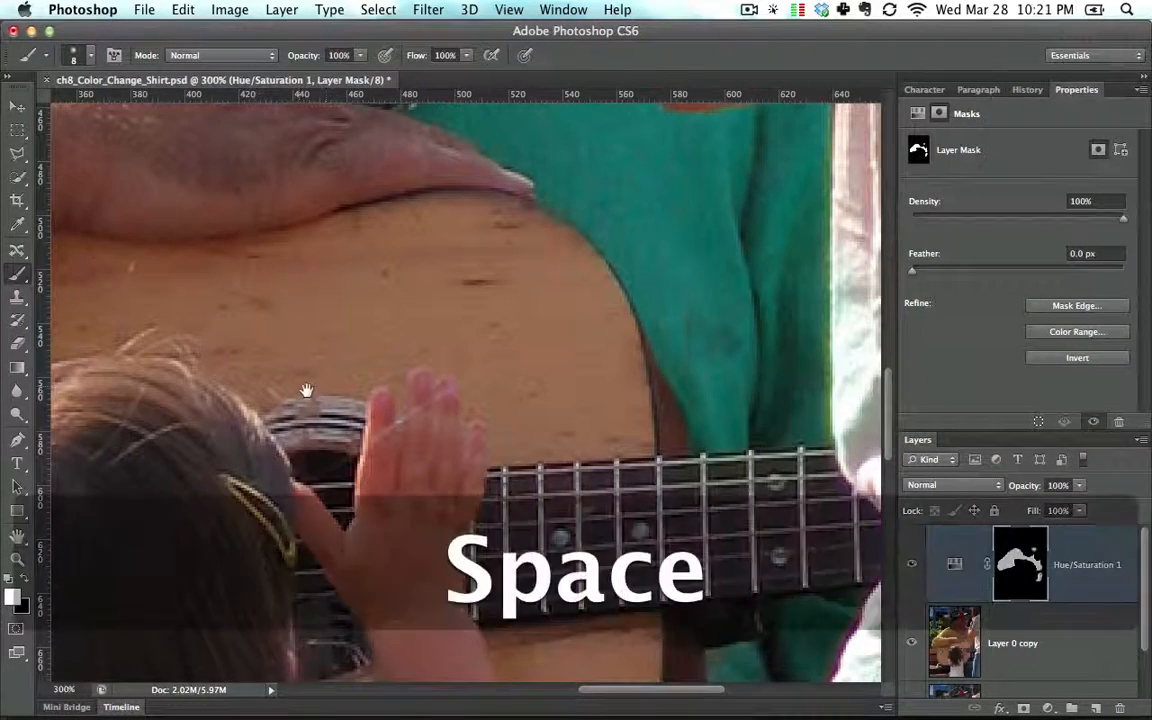
{"action": "left_click_drag", "start_coordinate": [306, 391], "coordinate": [578, 568]}
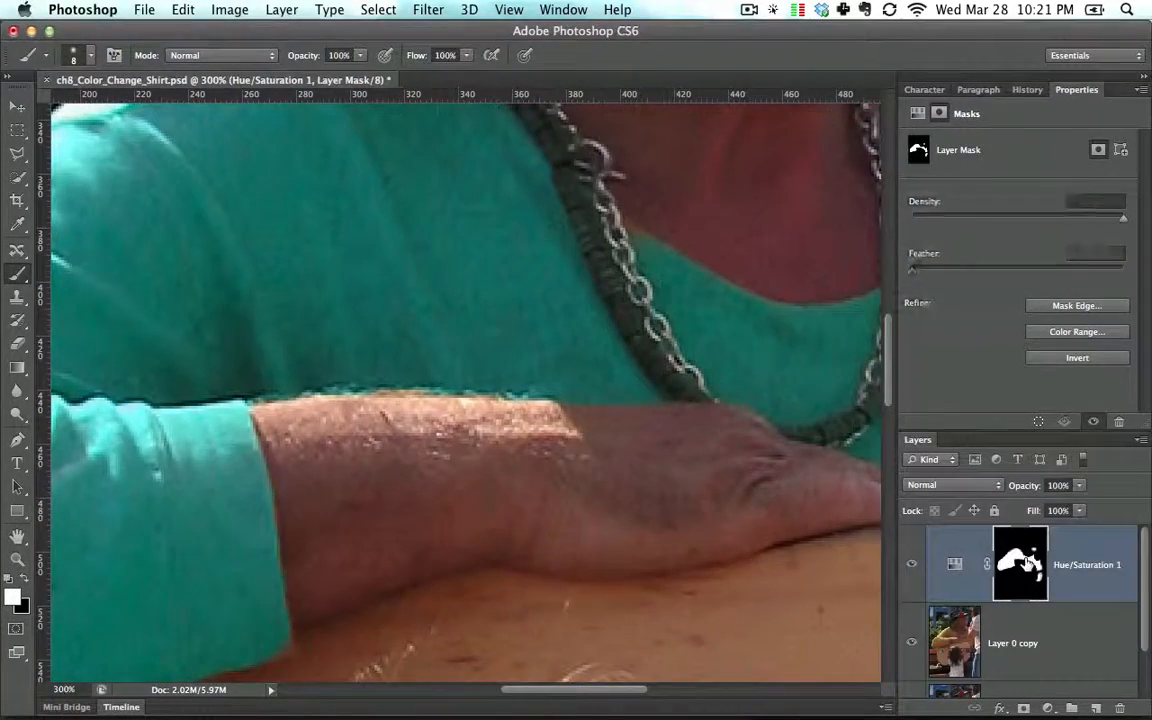
{"action": "key", "text": "space"}
{"action": "left_click_drag", "start_coordinate": [447, 529], "coordinate": [520, 557]}
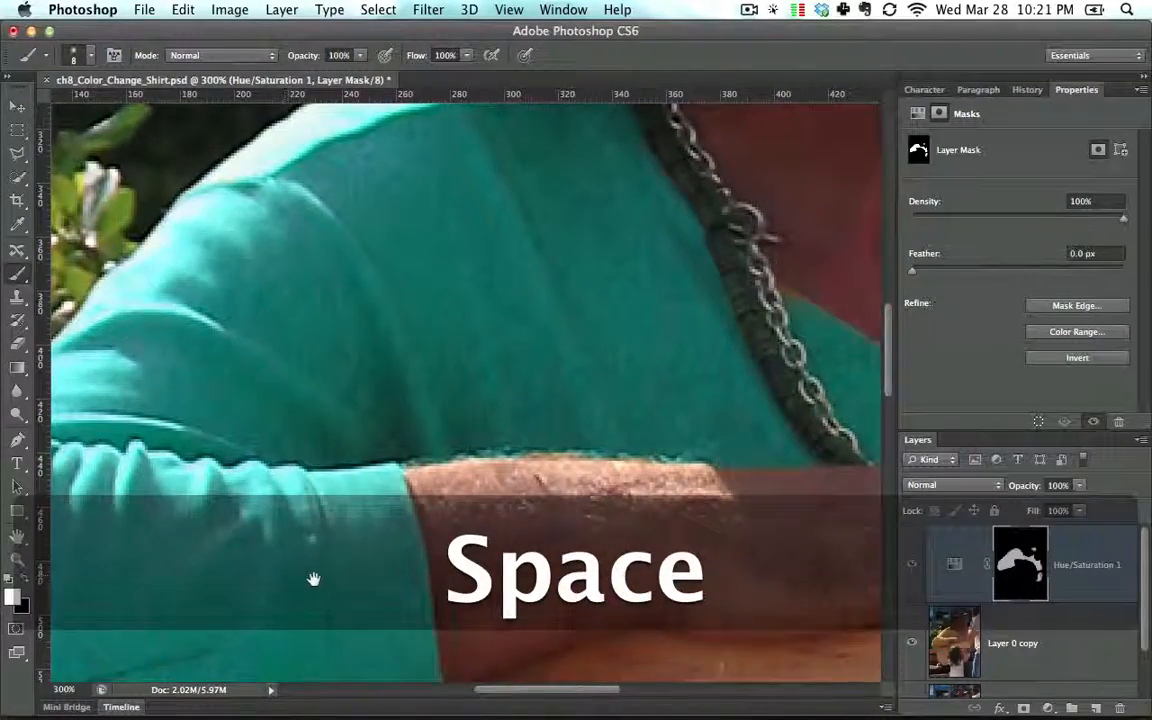
{"action": "left_click_drag", "start_coordinate": [314, 578], "coordinate": [300, 394]}
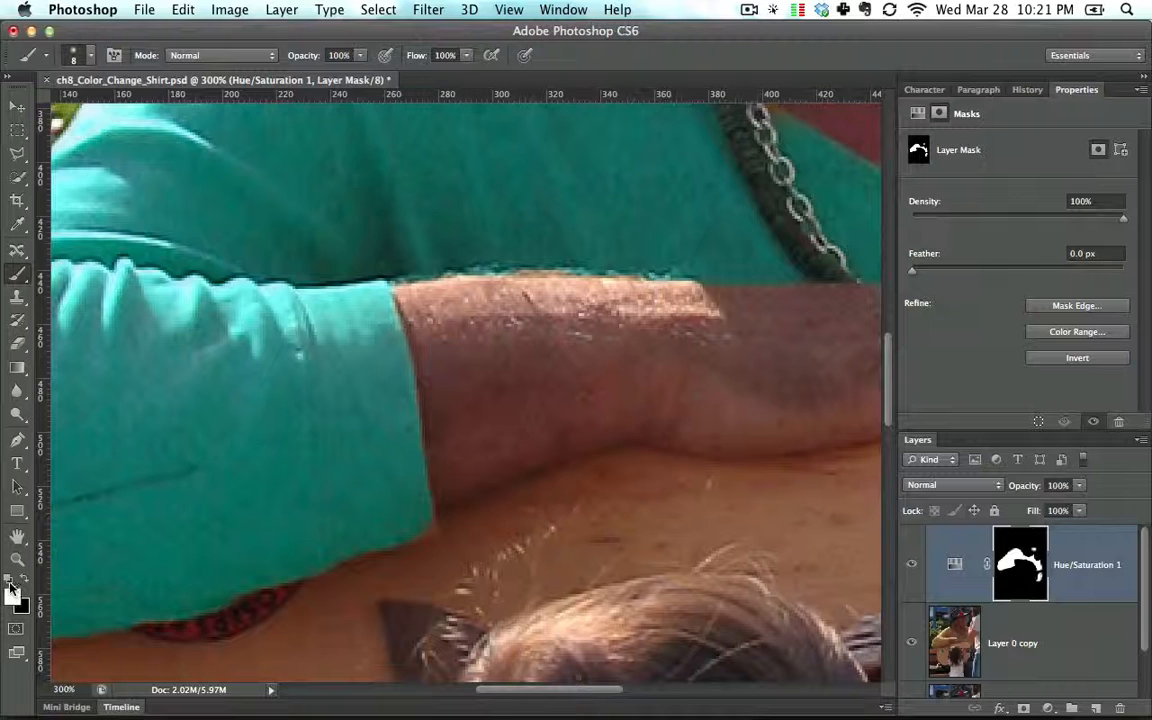
{"action": "left_click", "coordinate": [12, 590]}
{"action": "left_click", "coordinate": [513, 394]}
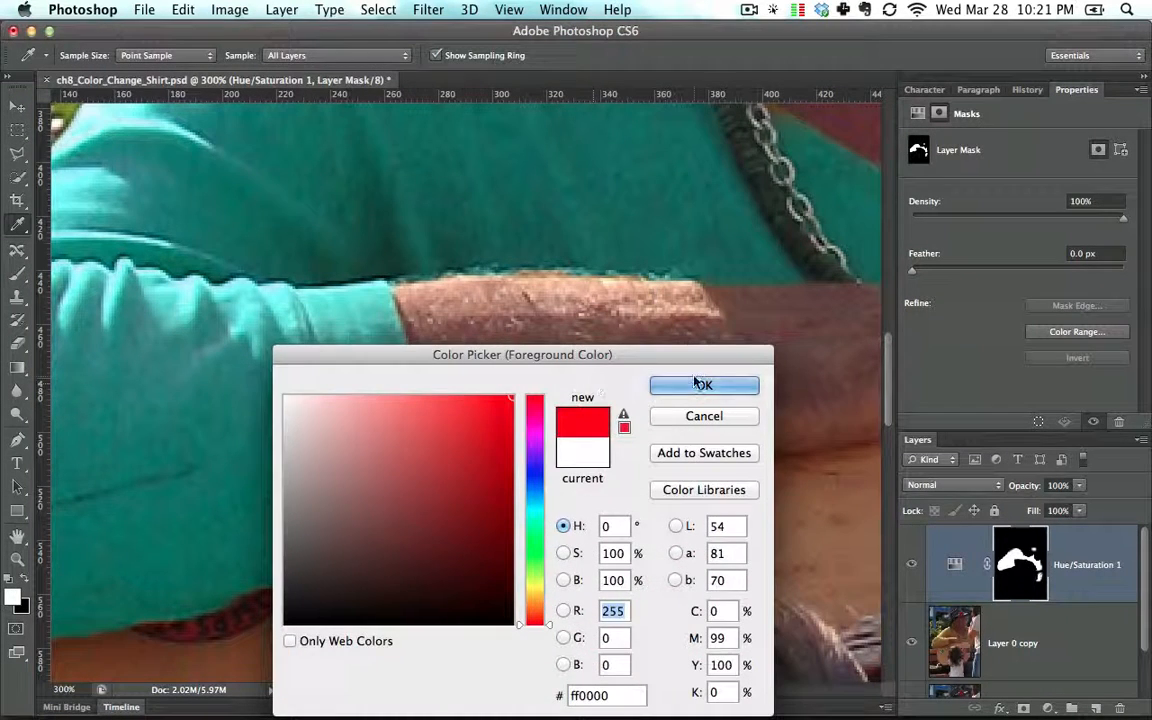
{"action": "left_click", "coordinate": [702, 380]}
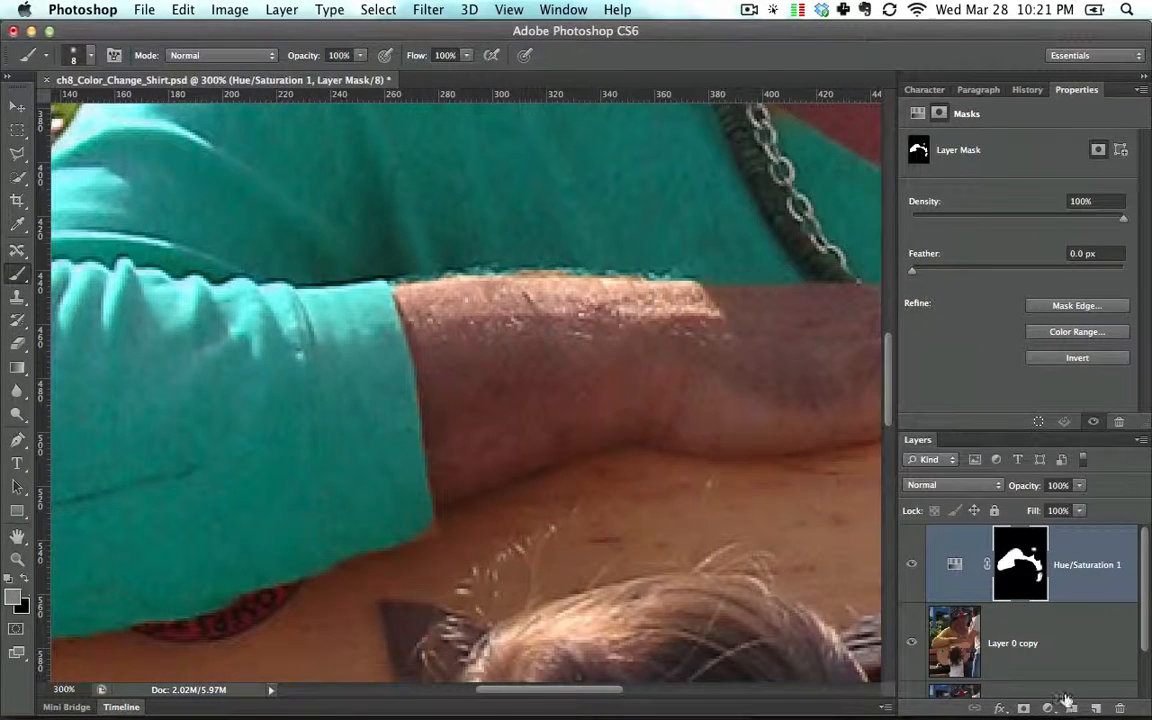
- Check the colour swatches with Layer 0 copy targeted, and retarget the Hue/Saturation mask with default colours, white in the foreground
{"action": "left_click", "coordinate": [955, 635]}
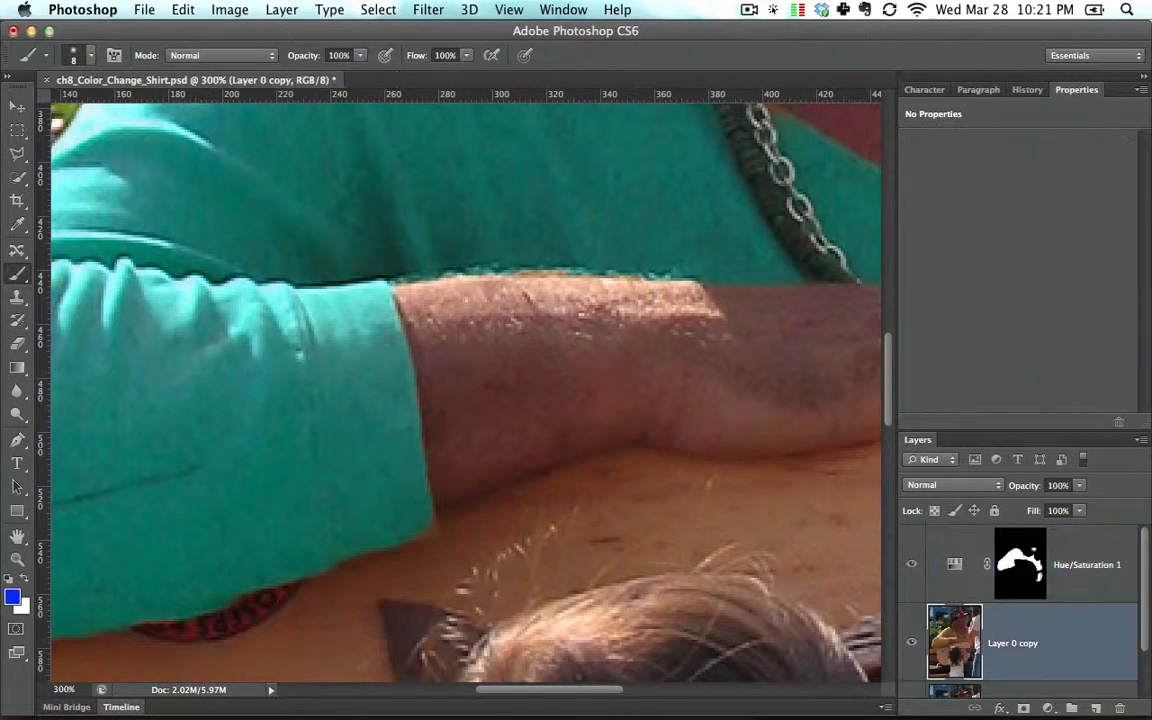
{"action": "left_click", "coordinate": [9, 578]}
{"action": "left_click", "coordinate": [1037, 577]}
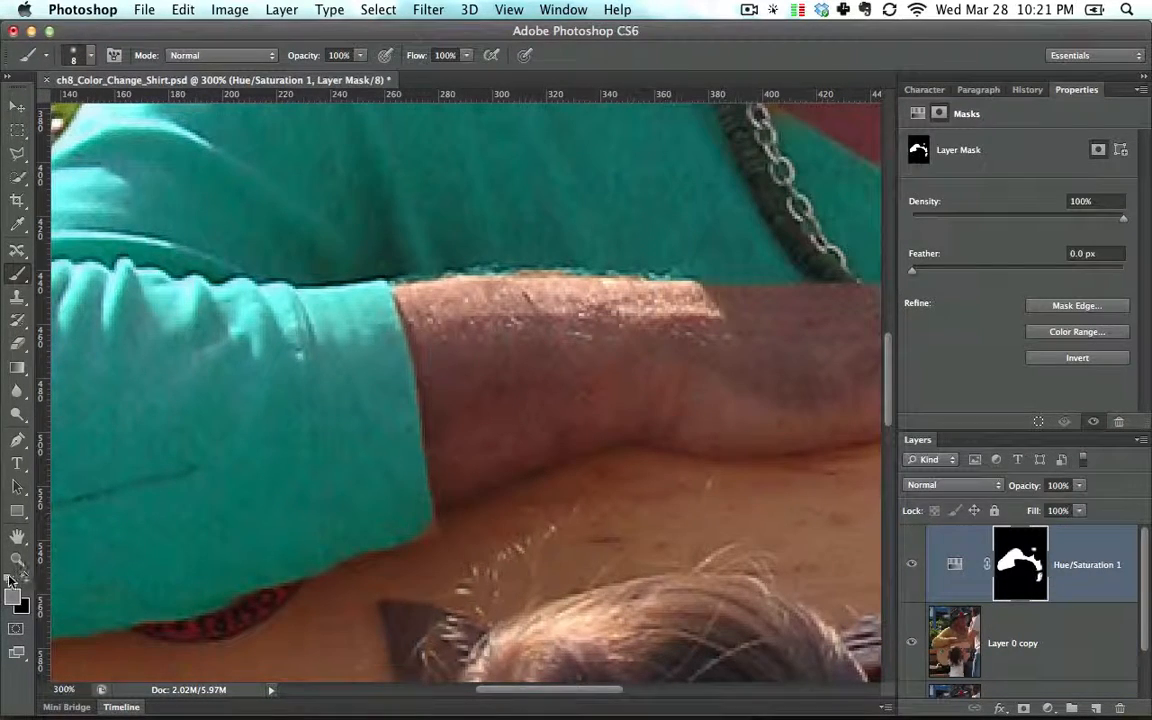
{"action": "key", "text": "x"}
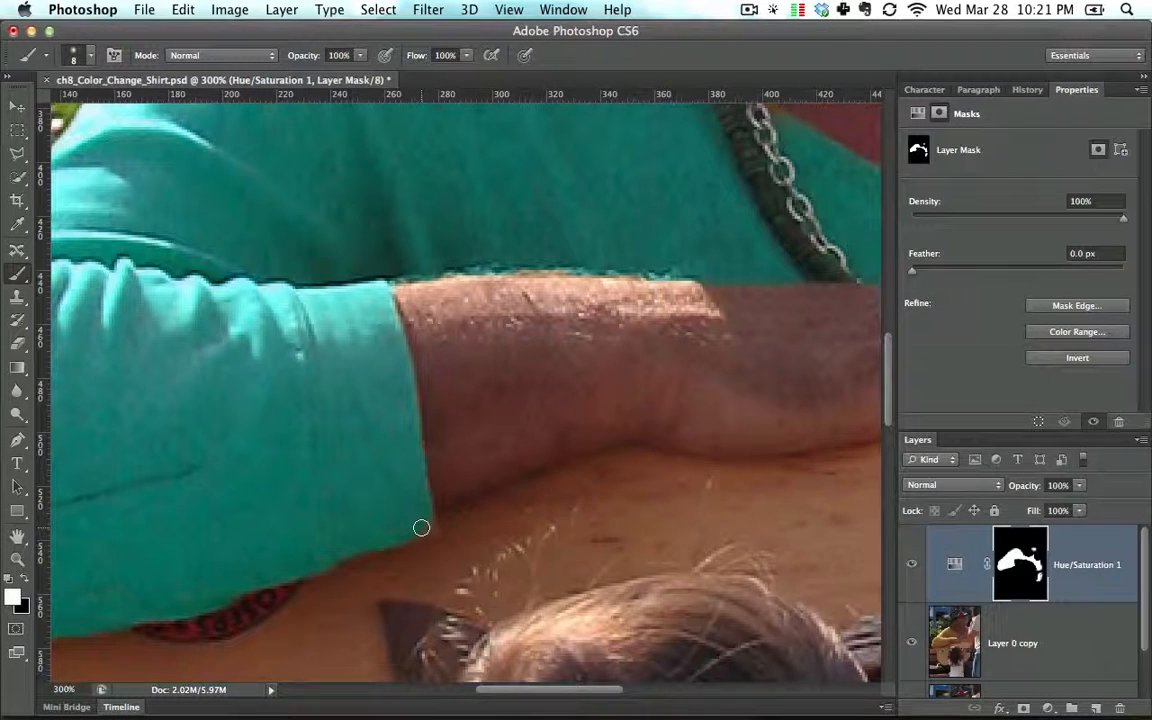
- Try a black stroke on the mask over the sleeve cuff, undo it, and touch up the cuff's lower corner with white
{"action": "key", "text": "x"}
{"action": "mouse_move", "coordinate": [380, 517]}
{"action": "left_mouse_down"}
{"action": "mouse_move", "coordinate": [322, 416]}
{"action": "mouse_move", "coordinate": [328, 491]}
{"action": "left_mouse_up"}
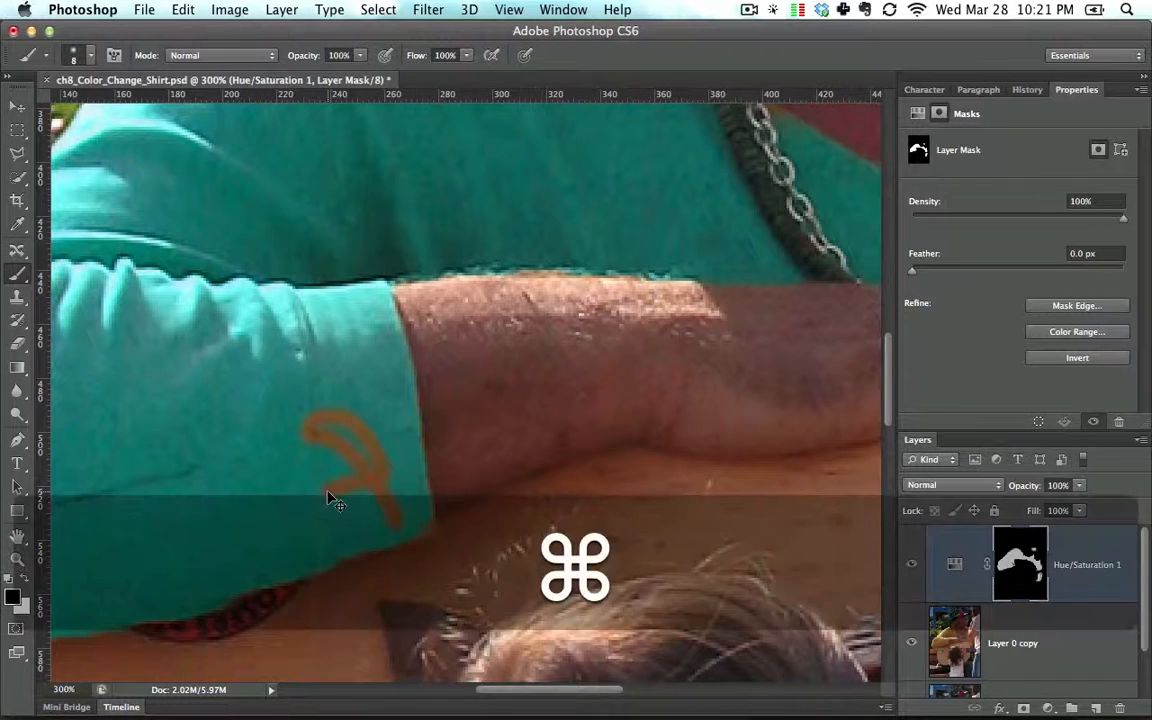
{"action": "key", "text": "super+z"}
{"action": "key", "text": "x"}
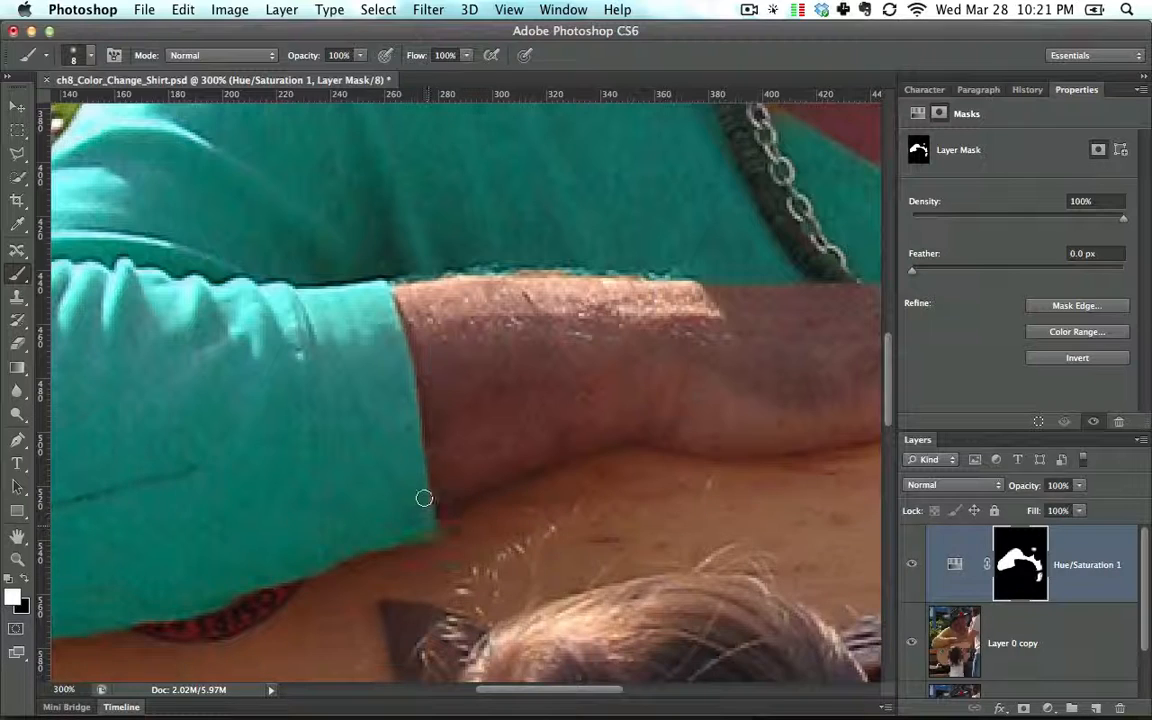
- Paint black on the mask over the teal spill on the guitarist's skin between the necklace and the shirt's shoulder strip
{"action": "key", "text": "space"}
{"action": "left_click_drag", "start_coordinate": [496, 332], "coordinate": [419, 398]}
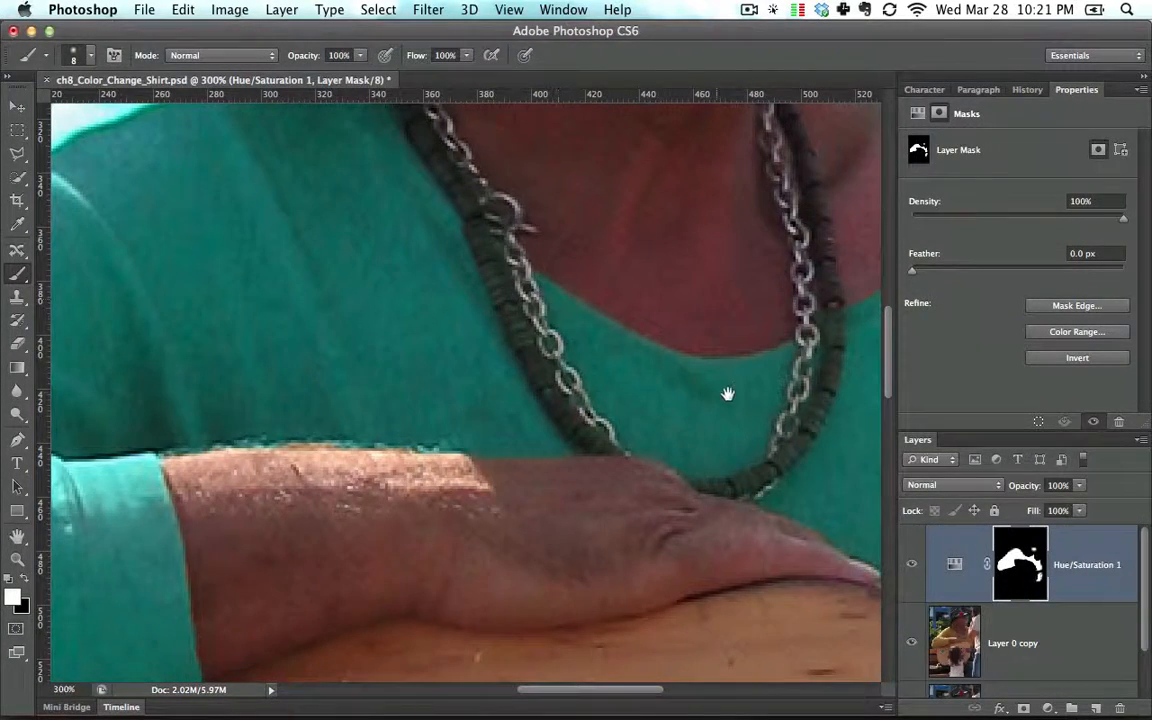
{"action": "key", "text": "space"}
{"action": "left_click_drag", "start_coordinate": [728, 393], "coordinate": [609, 375]}
{"action": "key", "text": "space"}
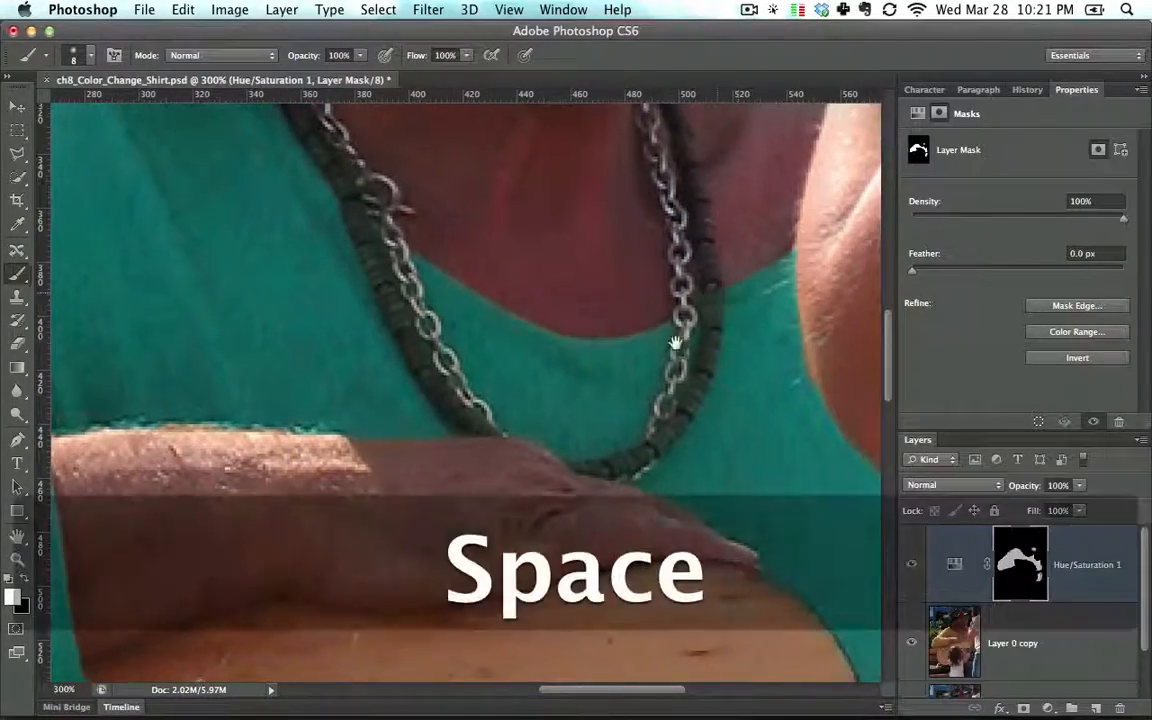
{"action": "left_click_drag", "start_coordinate": [676, 339], "coordinate": [571, 404]}
{"action": "left_click_drag", "start_coordinate": [510, 475], "coordinate": [553, 255]}
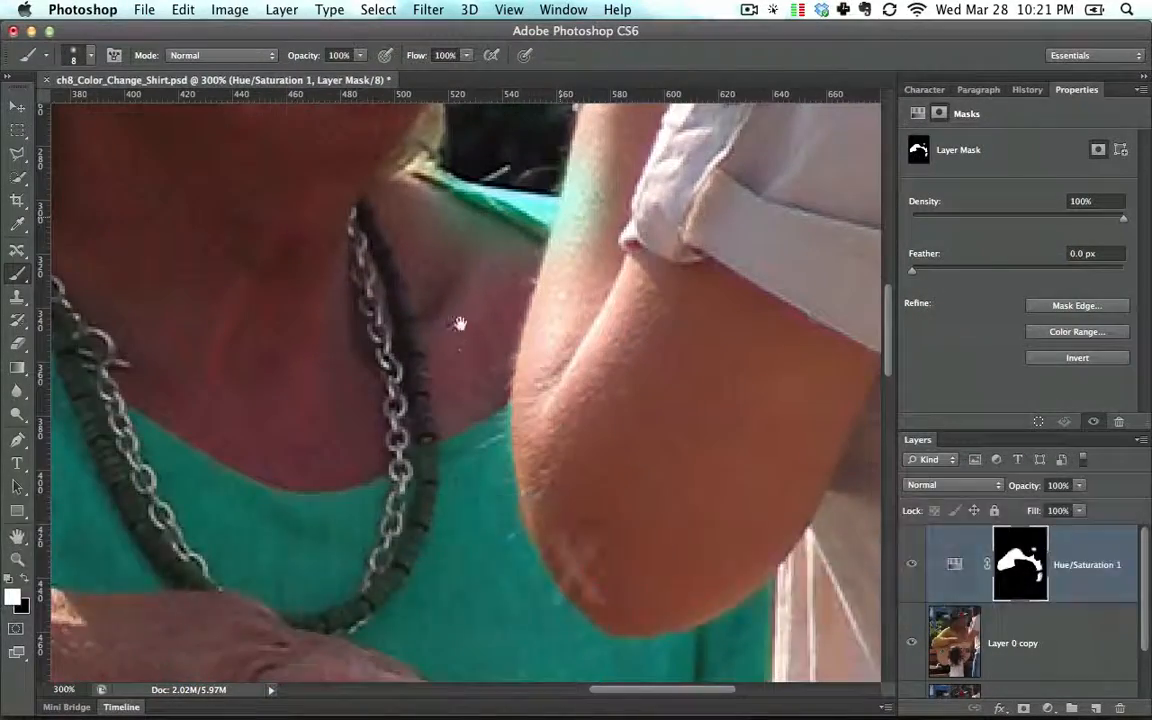
{"action": "key", "text": "x"}
{"action": "left_click_drag", "start_coordinate": [444, 208], "coordinate": [517, 250]}
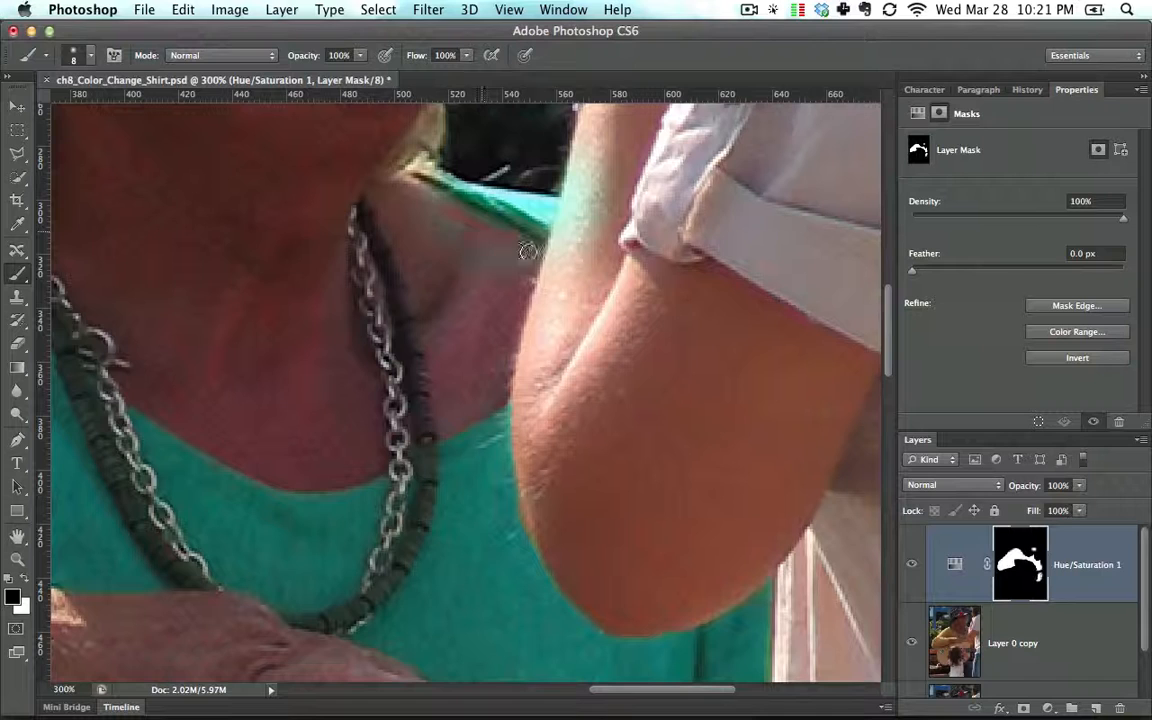
{"action": "left_click_drag", "start_coordinate": [418, 189], "coordinate": [439, 231]}
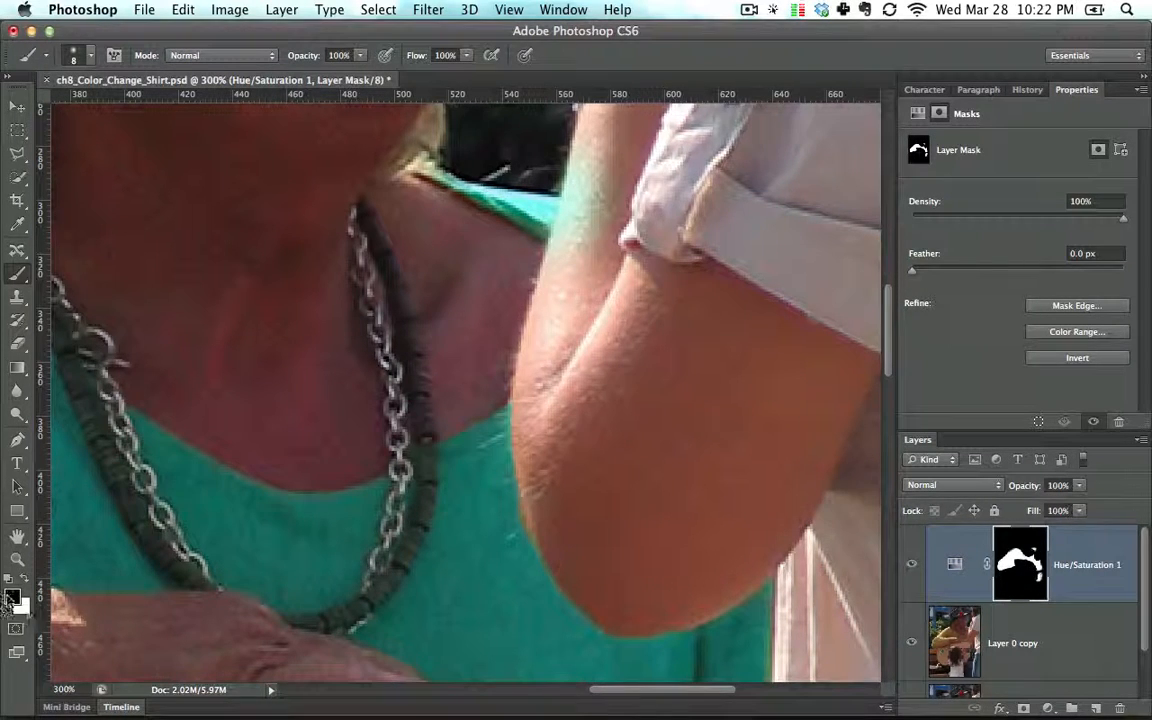
- Try painting white on the mask at the edge of the shoulder strip, undoing the stroke and returning to black
{"action": "key", "text": "x"}
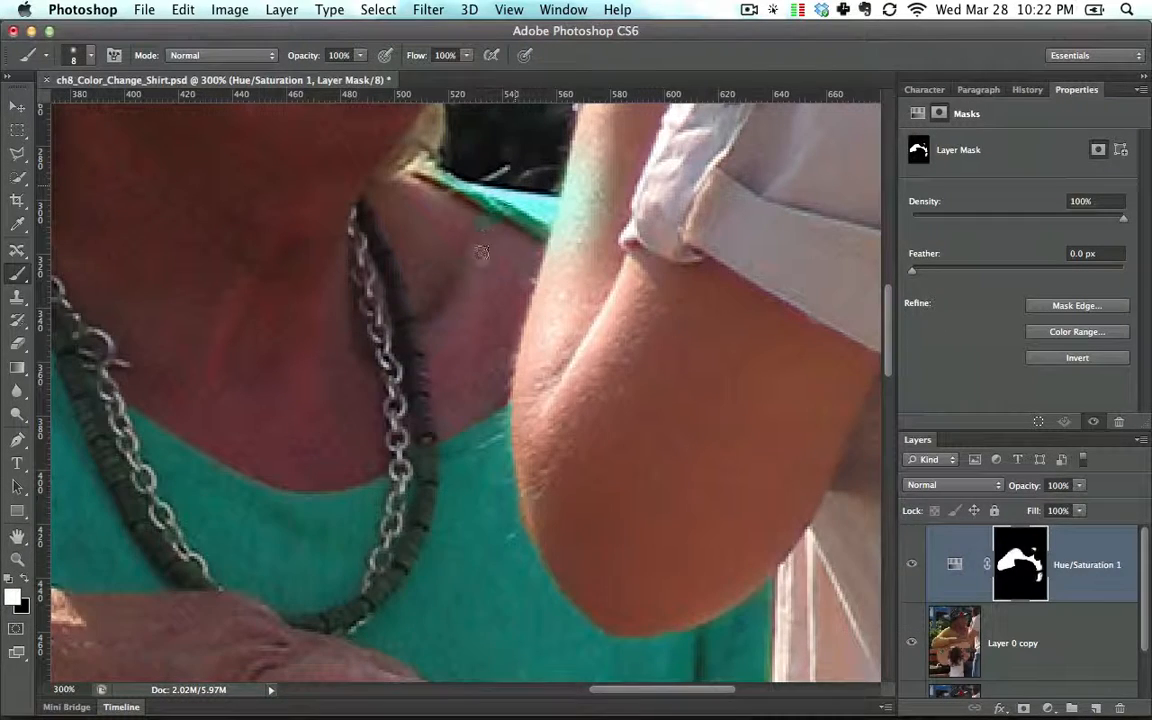
{"action": "key", "text": "super+z"}
{"action": "key", "text": "x"}
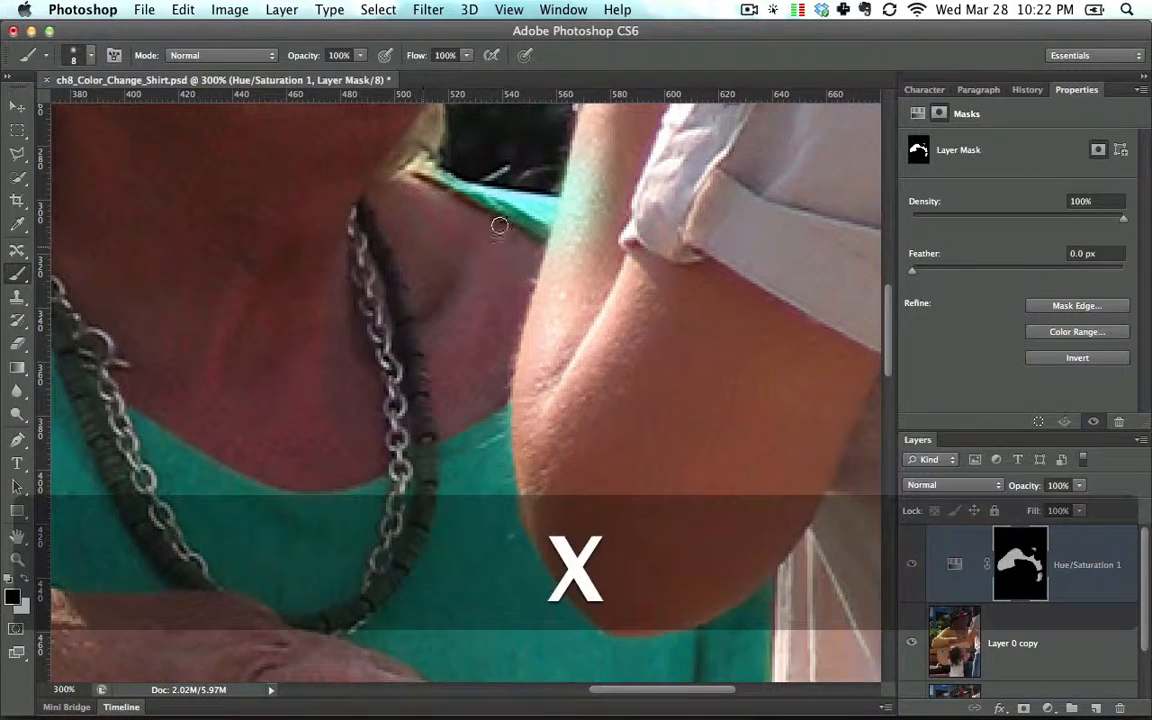
{"action": "key", "text": "super+z"}
- Set the brush size to 9 px and try a black stroke on the mask over the shirt's shoulder strip, undoing it
{"action": "left_click", "coordinate": [85, 55]}
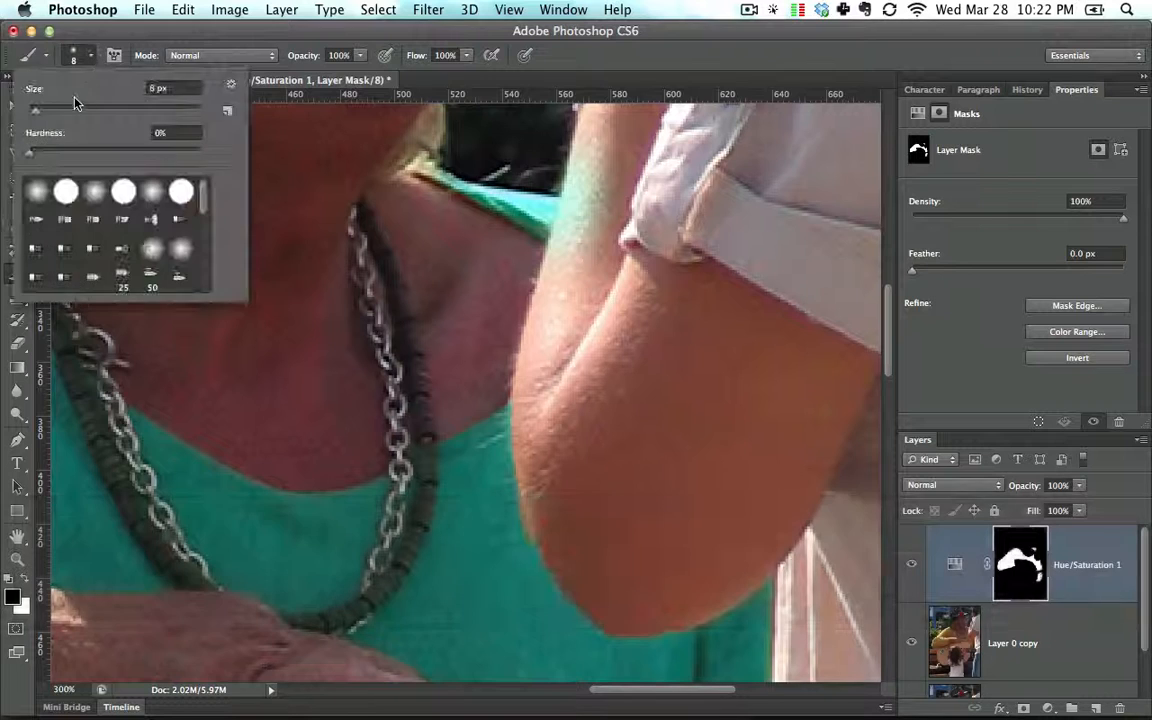
{"action": "left_click_drag", "start_coordinate": [35, 109], "coordinate": [38, 115]}
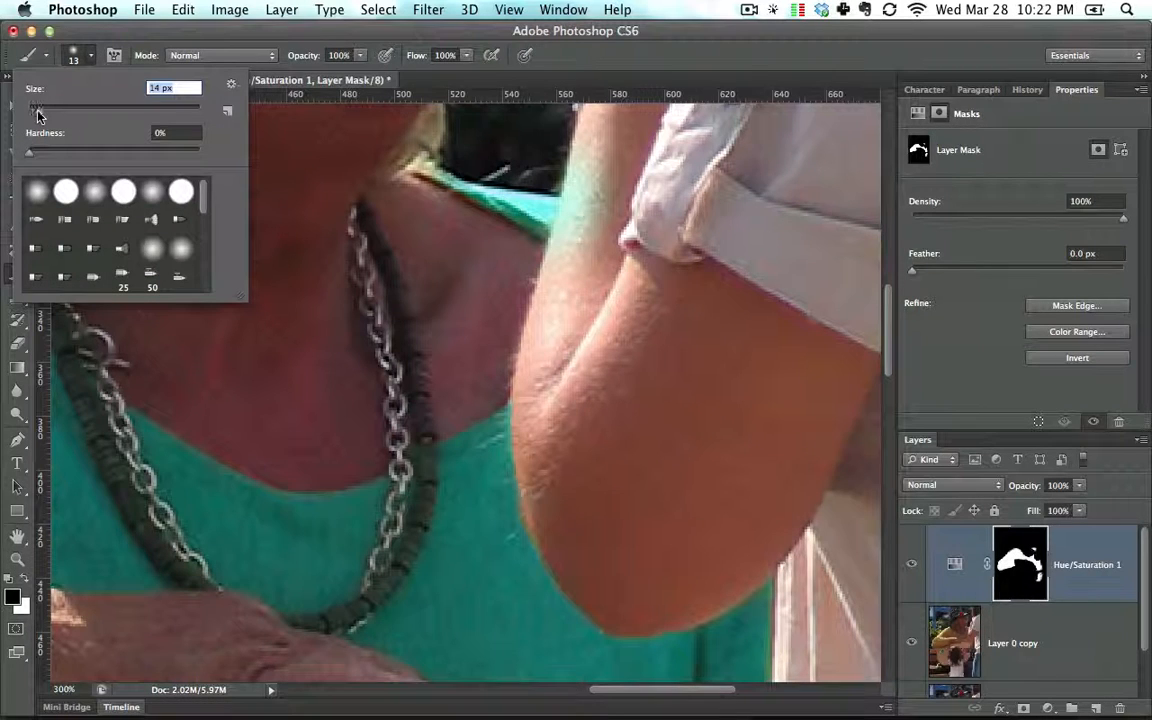
{"action": "left_click", "coordinate": [89, 56]}
{"action": "left_click_drag", "start_coordinate": [474, 206], "coordinate": [526, 222]}
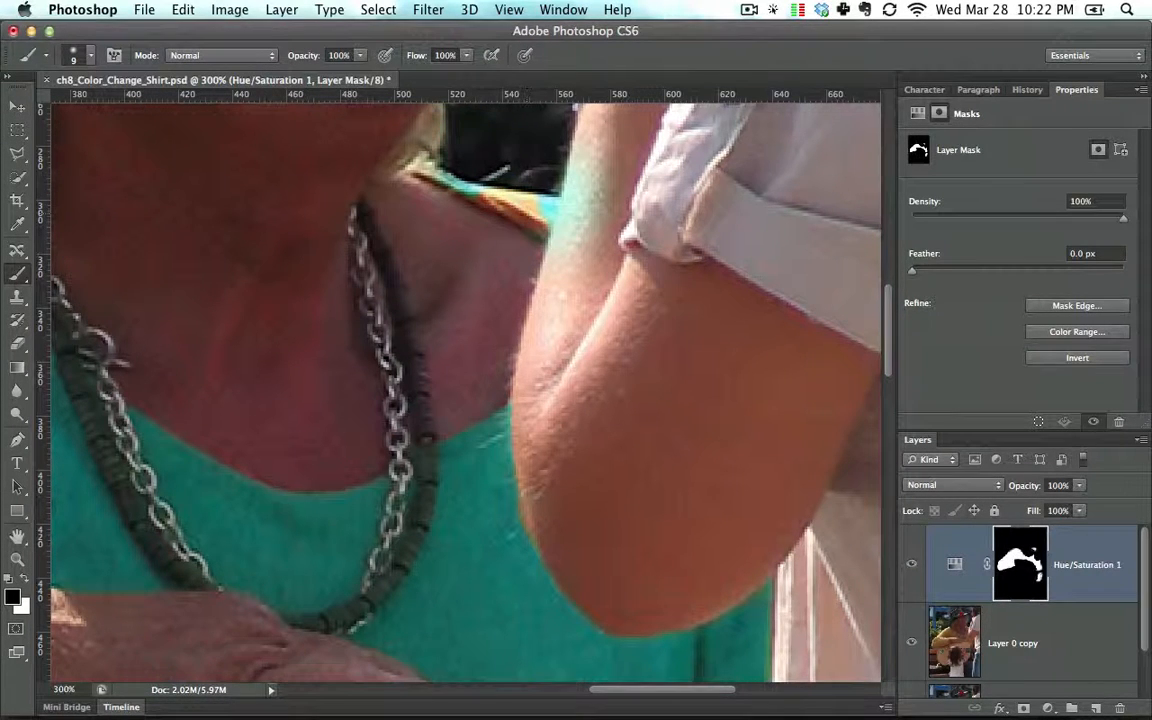
{"action": "key", "text": "super"}
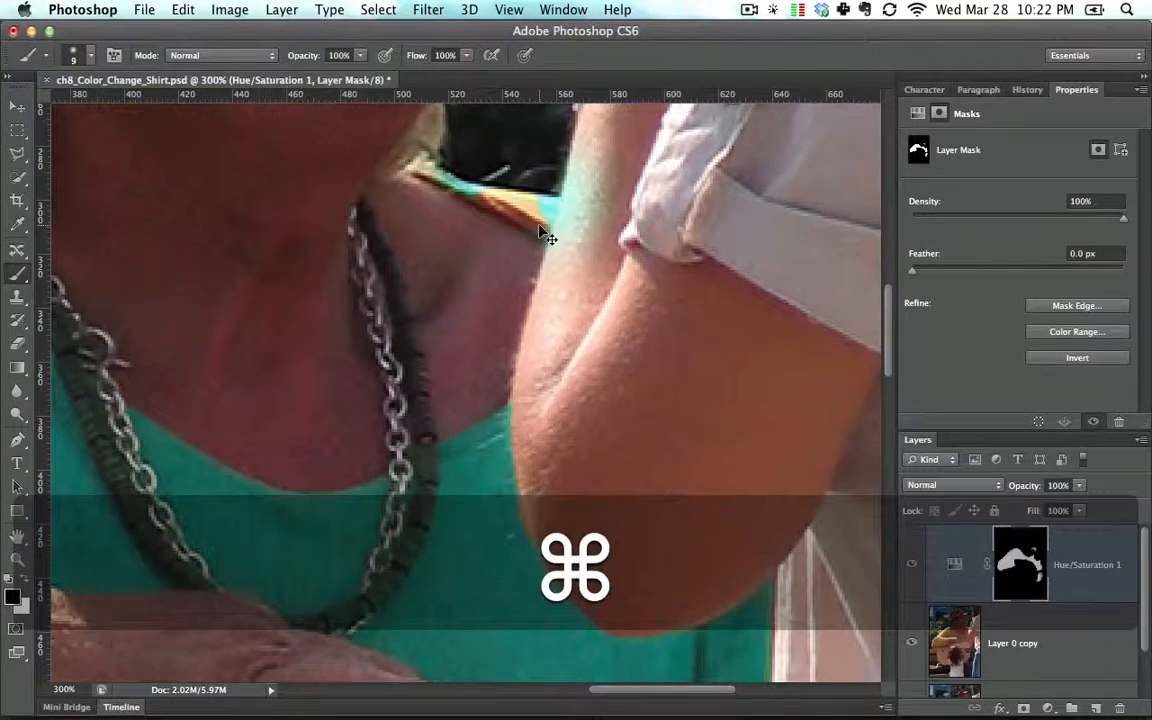
{"action": "key", "text": "super+z"}
- Paint white on the mask along the shirt's collar below the hair, and clean the spill on the hair with black
{"action": "key", "text": "x"}
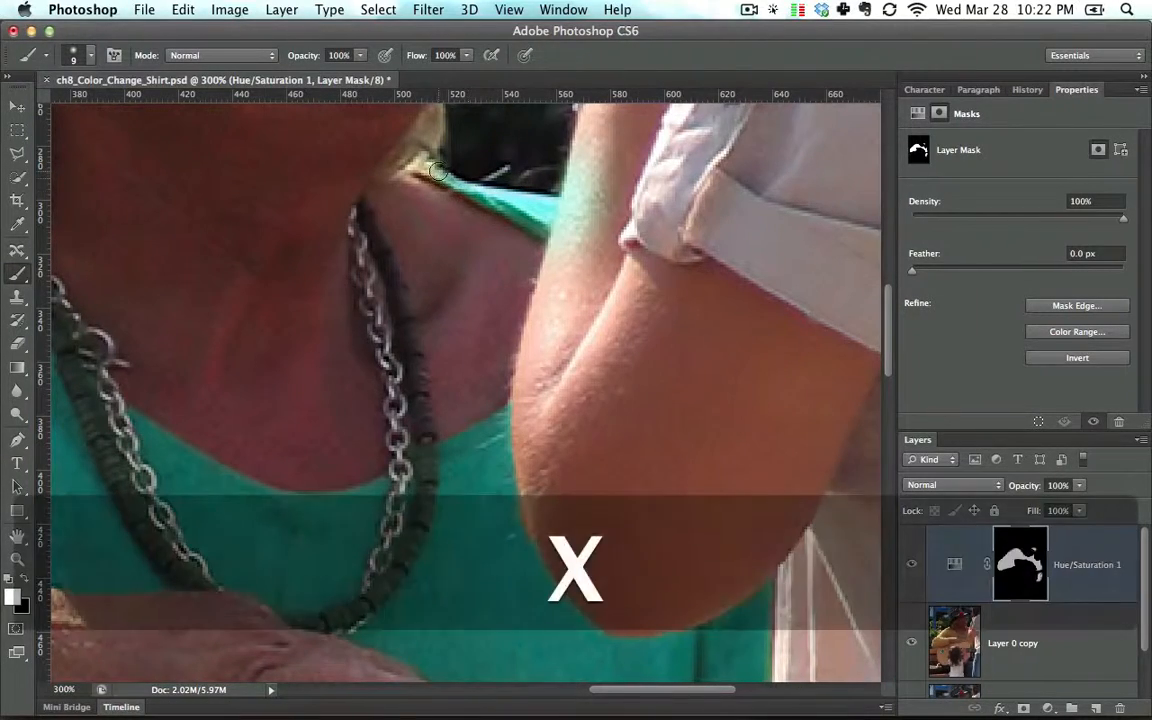
{"action": "key", "text": "space"}
{"action": "left_click_drag", "start_coordinate": [396, 330], "coordinate": [602, 312]}
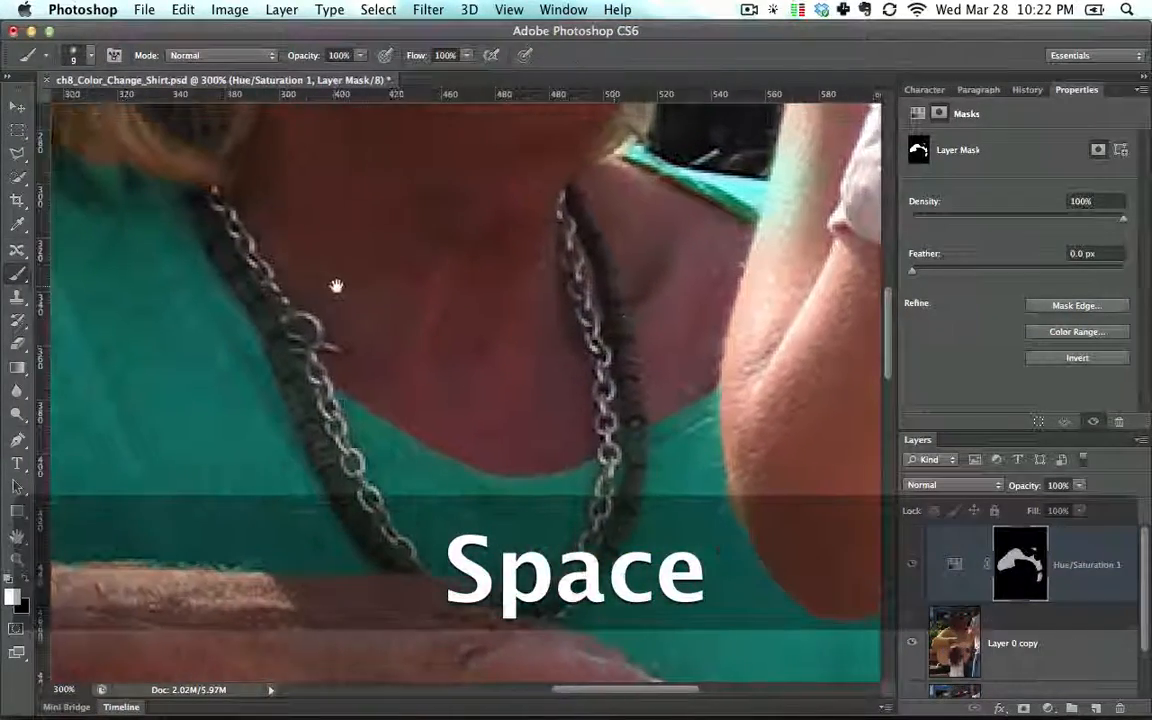
{"action": "left_click_drag", "start_coordinate": [383, 294], "coordinate": [780, 300]}
{"action": "left_click_drag", "start_coordinate": [590, 248], "coordinate": [447, 293]}
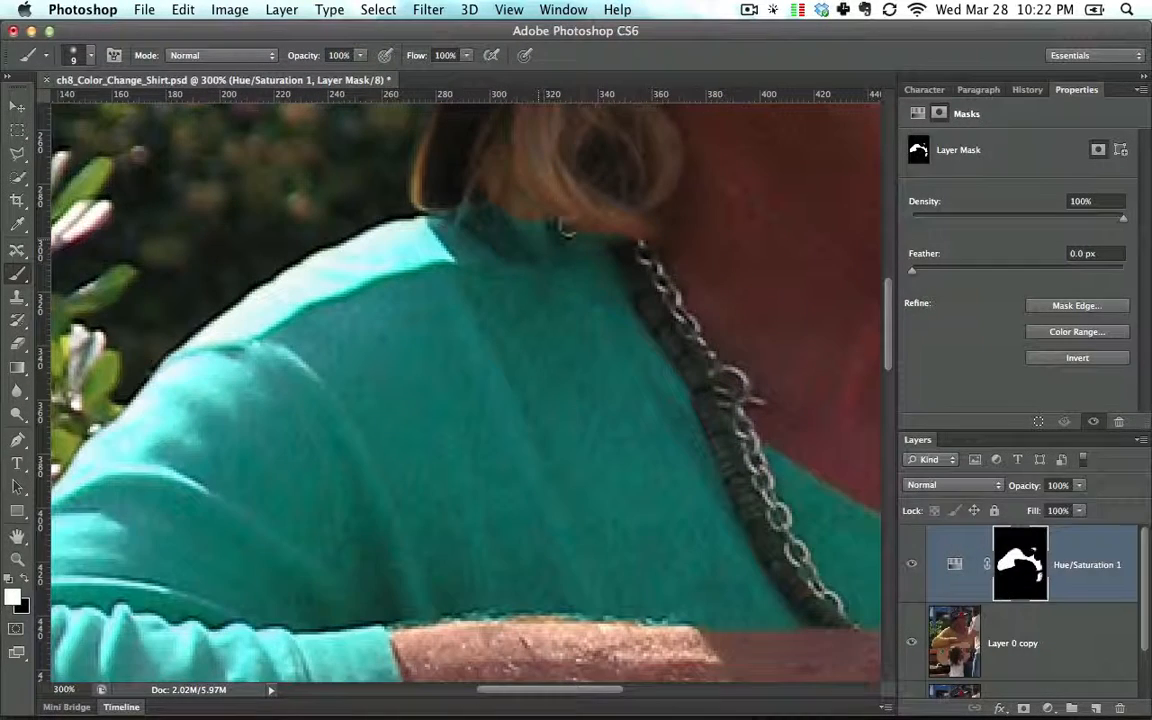
{"action": "mouse_move", "coordinate": [527, 223]}
{"action": "left_mouse_down"}
{"action": "mouse_move", "coordinate": [501, 210]}
{"action": "mouse_move", "coordinate": [576, 222]}
{"action": "mouse_move", "coordinate": [523, 210]}
{"action": "mouse_move", "coordinate": [558, 226]}
{"action": "mouse_move", "coordinate": [551, 236]}
{"action": "mouse_move", "coordinate": [595, 215]}
{"action": "mouse_move", "coordinate": [591, 227]}
{"action": "mouse_move", "coordinate": [550, 221]}
{"action": "left_mouse_up"}
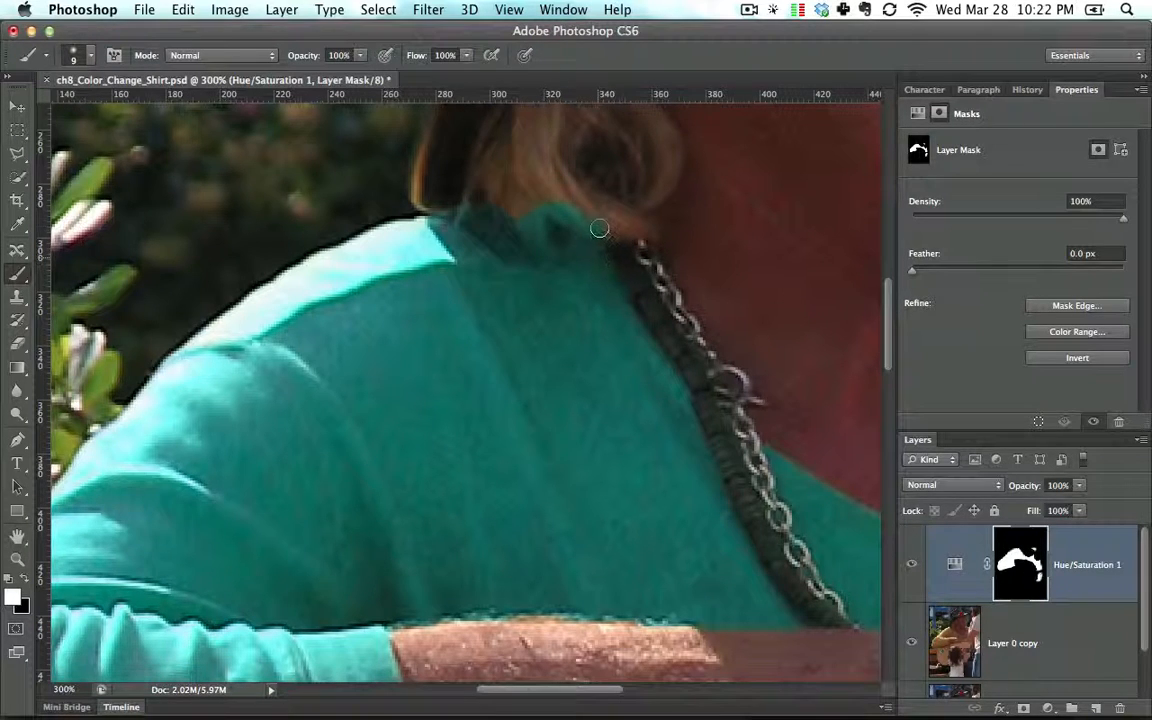
{"action": "key", "text": "x"}
{"action": "mouse_move", "coordinate": [602, 224]}
{"action": "left_mouse_down"}
{"action": "mouse_move", "coordinate": [560, 217]}
{"action": "mouse_move", "coordinate": [568, 247]}
{"action": "mouse_move", "coordinate": [593, 237]}
{"action": "mouse_move", "coordinate": [563, 248]}
{"action": "mouse_move", "coordinate": [474, 213]}
{"action": "mouse_move", "coordinate": [525, 244]}
{"action": "mouse_move", "coordinate": [526, 214]}
{"action": "mouse_move", "coordinate": [540, 217]}
{"action": "mouse_move", "coordinate": [447, 214]}
{"action": "left_mouse_up"}
- Keep the document open and toggle the Hue/Saturation layer's visibility to compare the original and recoloured shirt in the whole image
{"action": "key", "text": "super+0"}
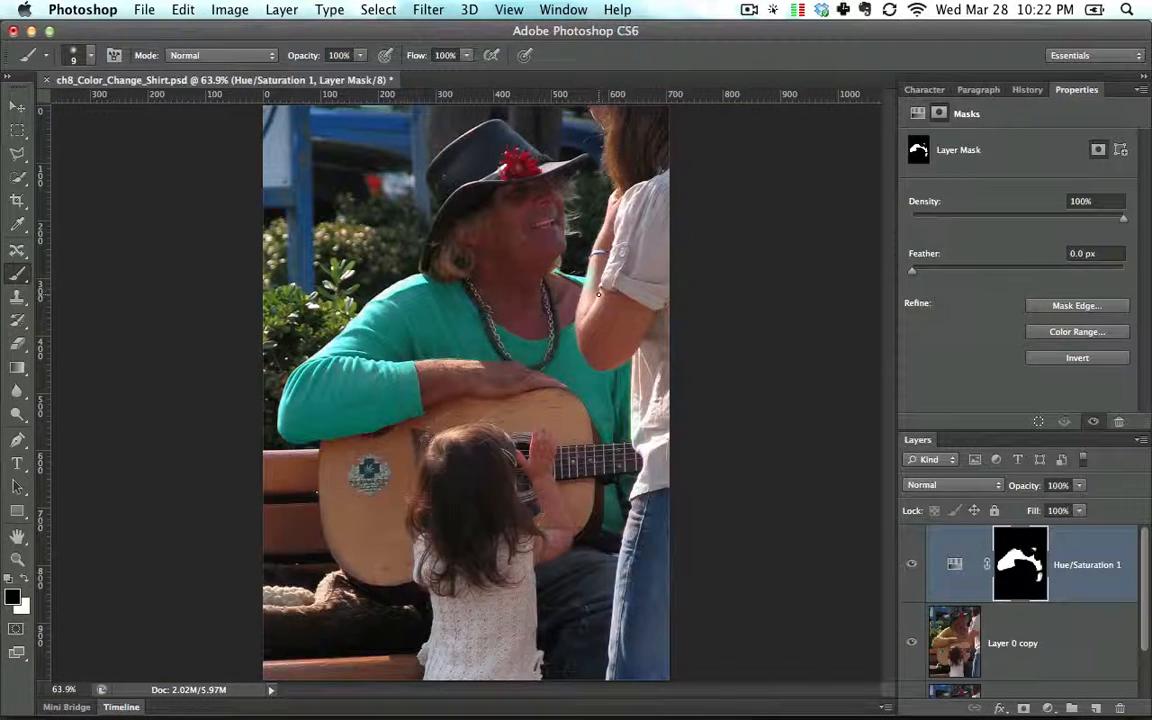
{"action": "key", "text": "super+w"}
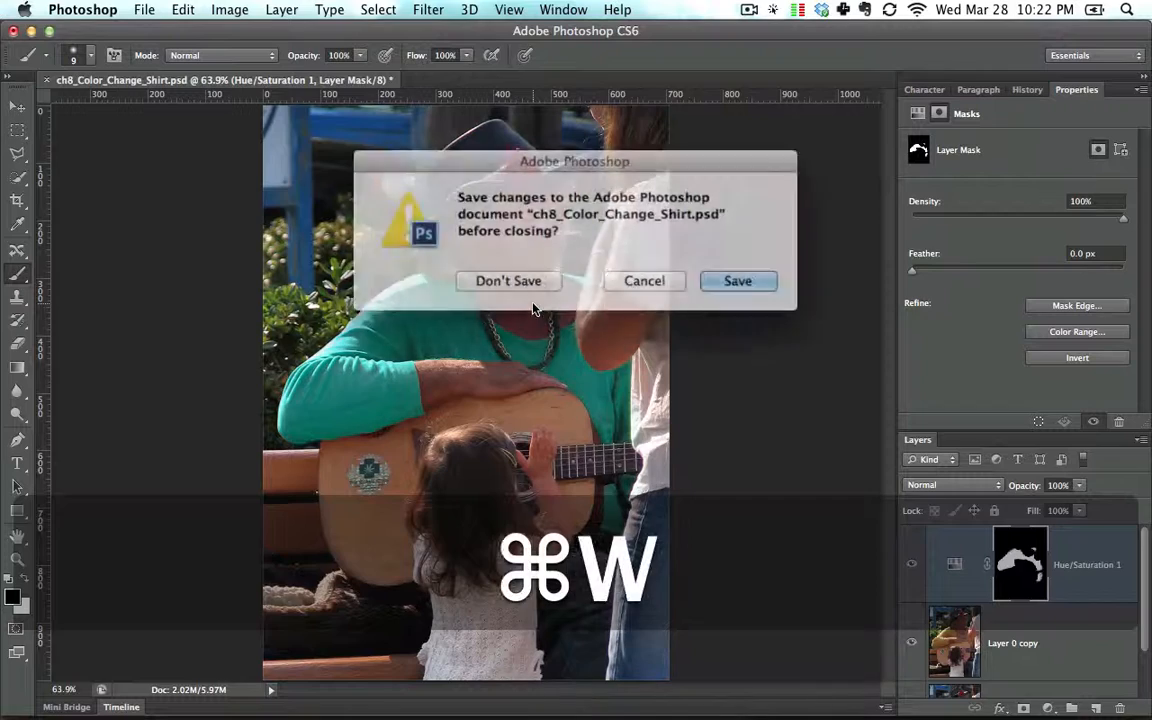
{"action": "left_click", "coordinate": [643, 277]}
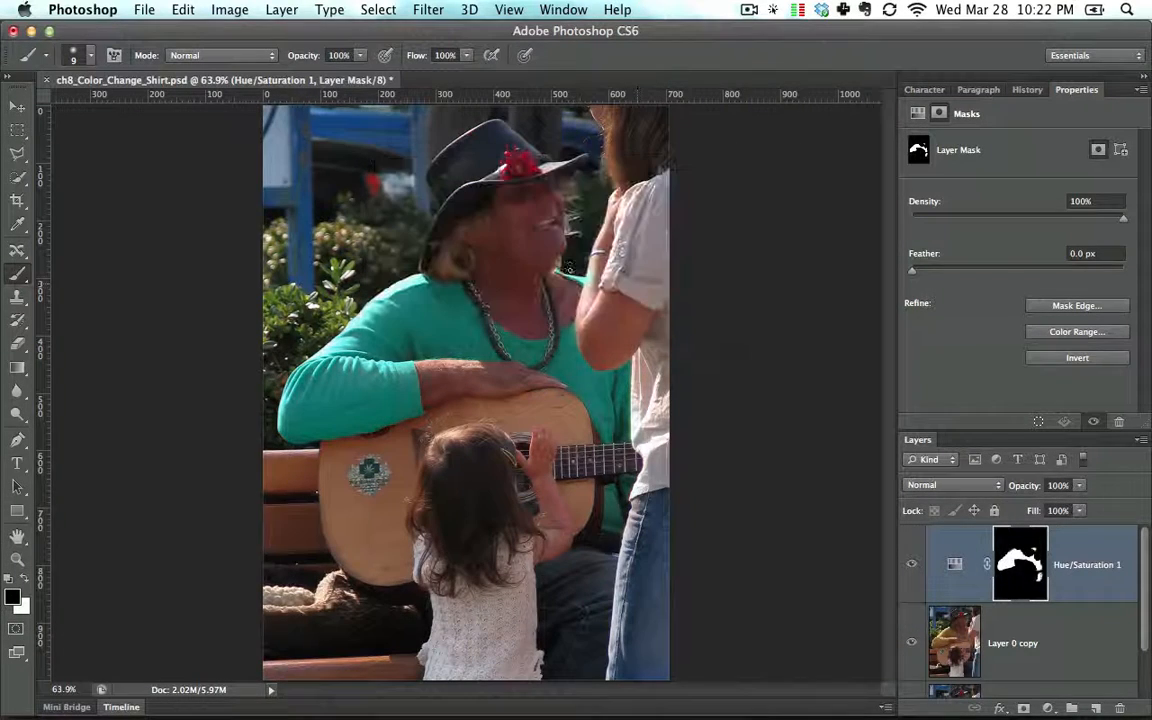
{"action": "left_click", "coordinate": [914, 565]}
{"action": "left_click", "coordinate": [914, 565]}
{"action": "left_click", "coordinate": [914, 565]}
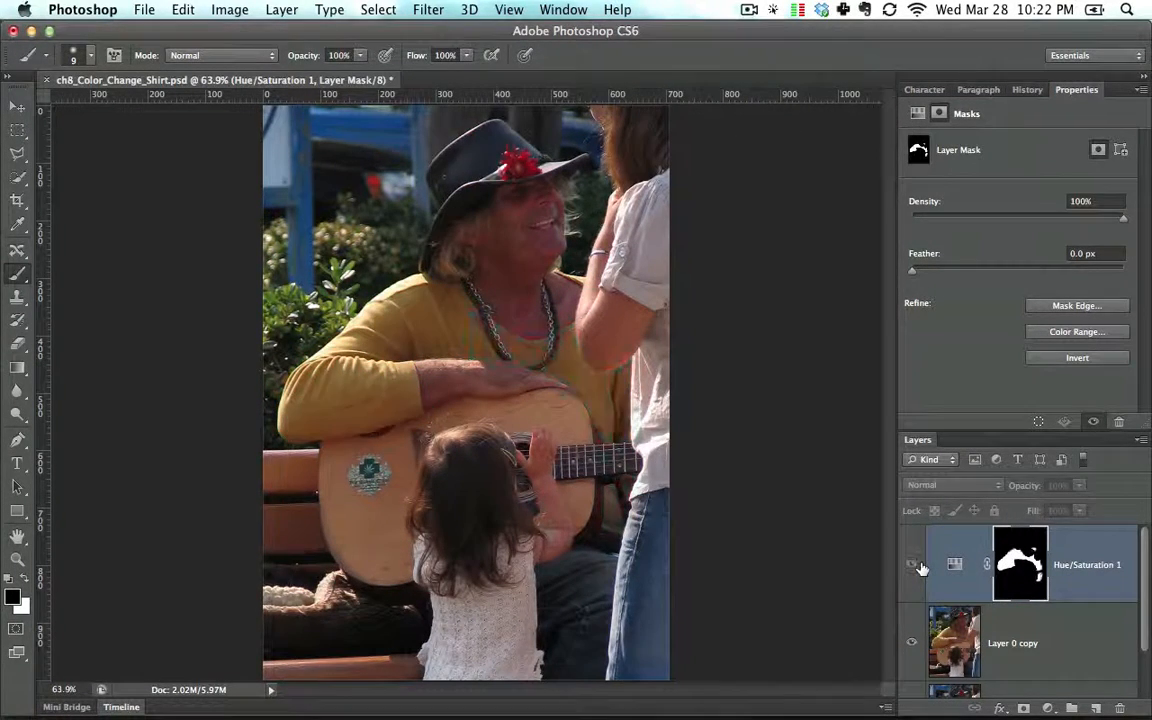
{"action": "left_click", "coordinate": [914, 565]}
- Set the Hue/Saturation layer's blend mode to Color and close the document without saving
{"action": "left_click", "coordinate": [952, 485]}
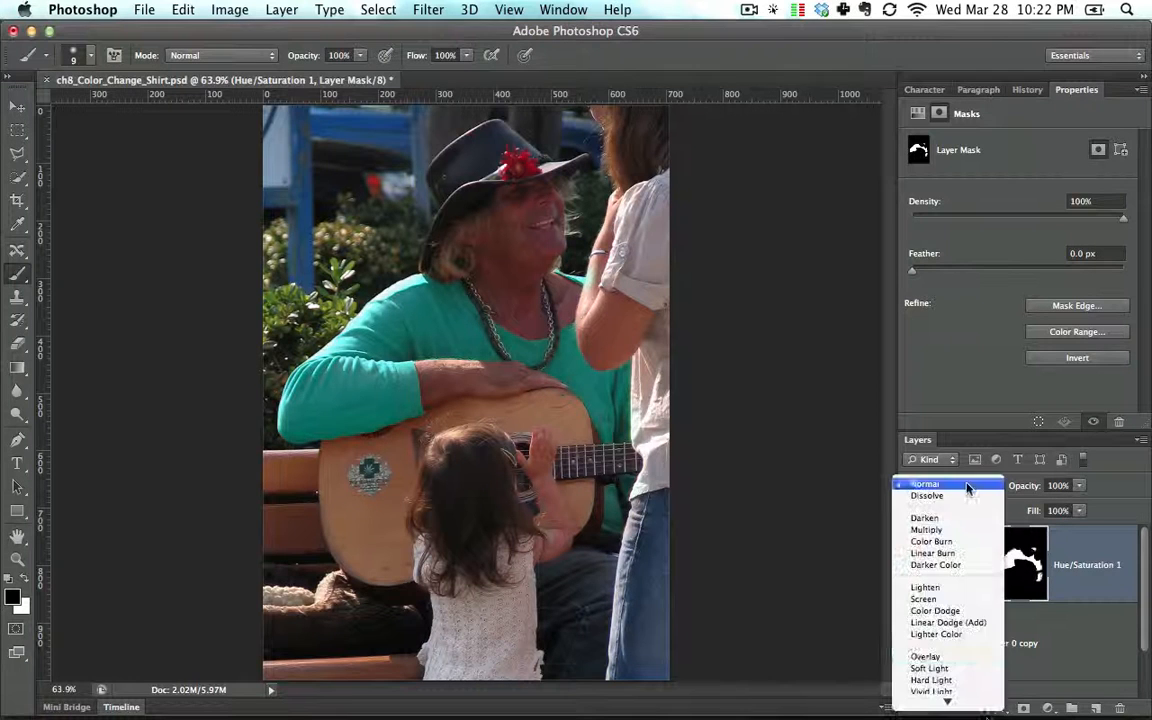
{"action": "left_click", "coordinate": [957, 691]}
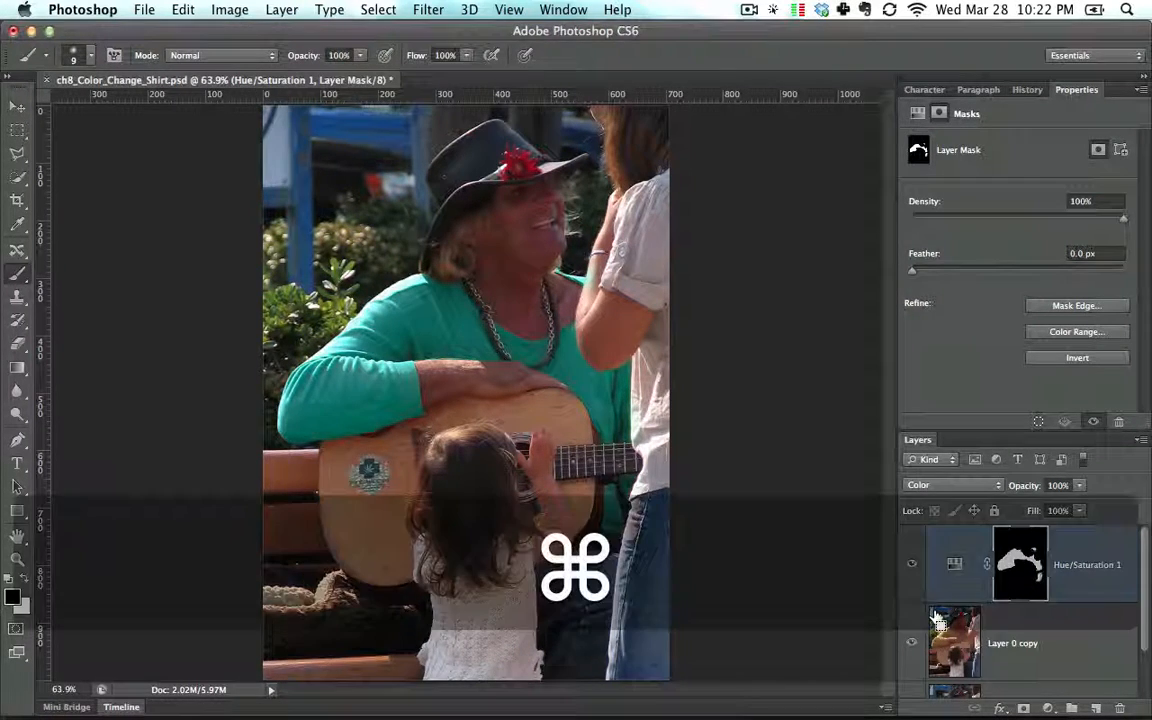
{"action": "key", "text": "super+w"}
{"action": "left_click", "coordinate": [515, 277]}
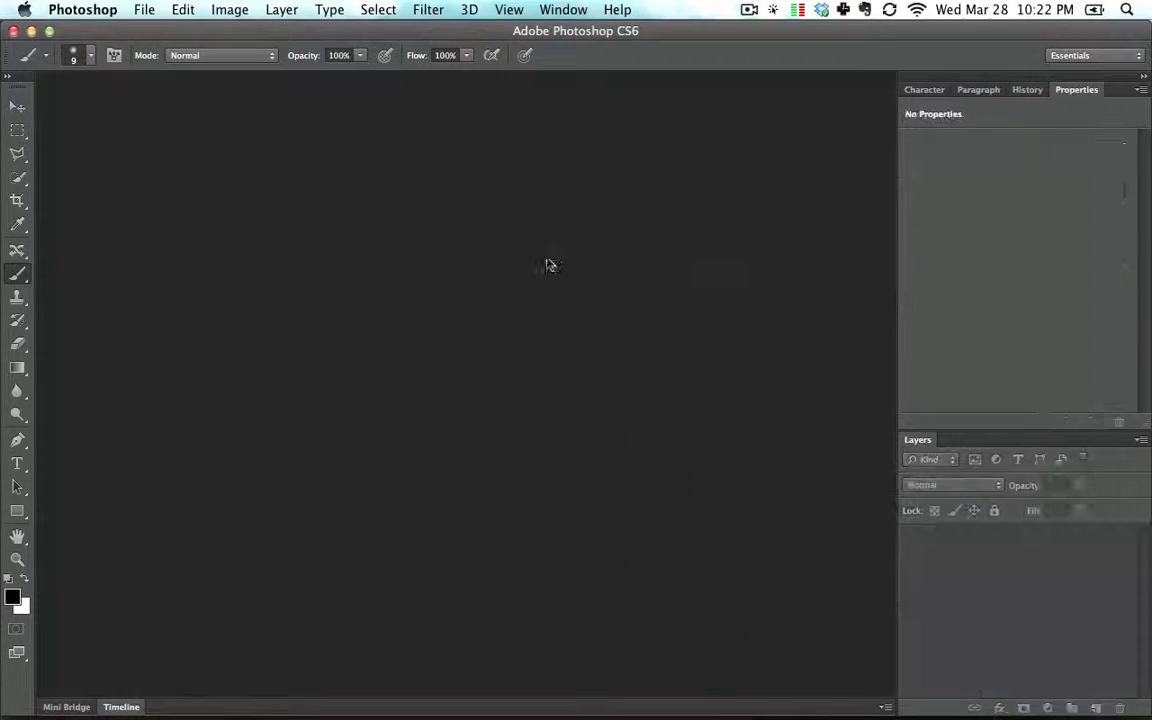